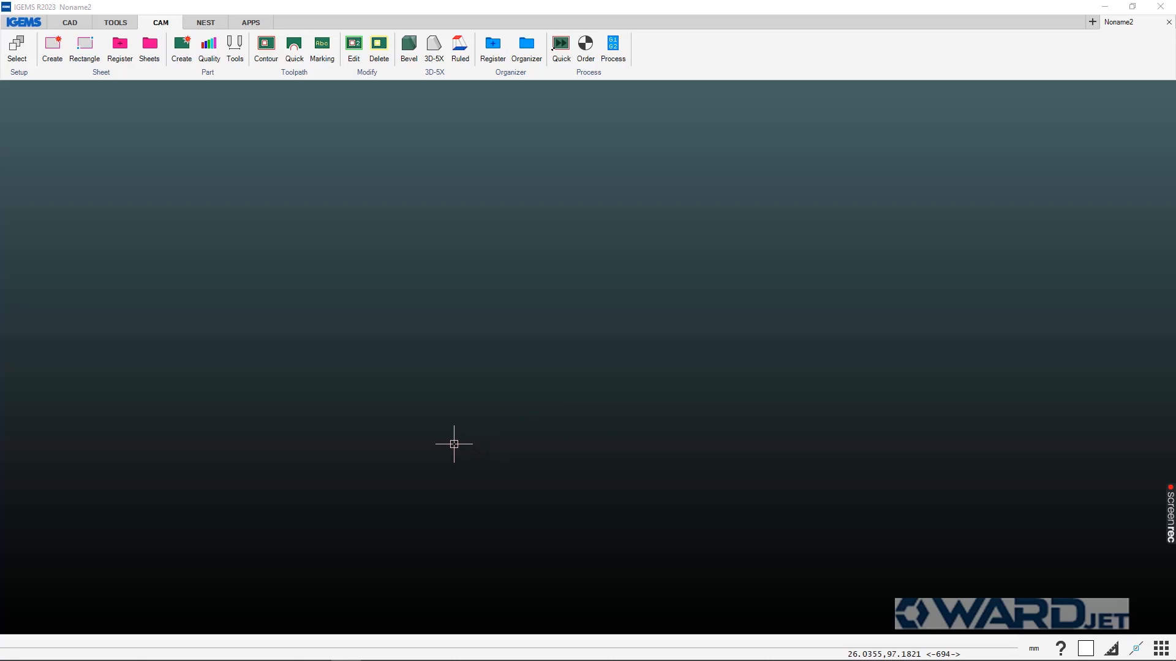
Open the general preferences and show the current shared folder in File Explorer.
click(26, 23)
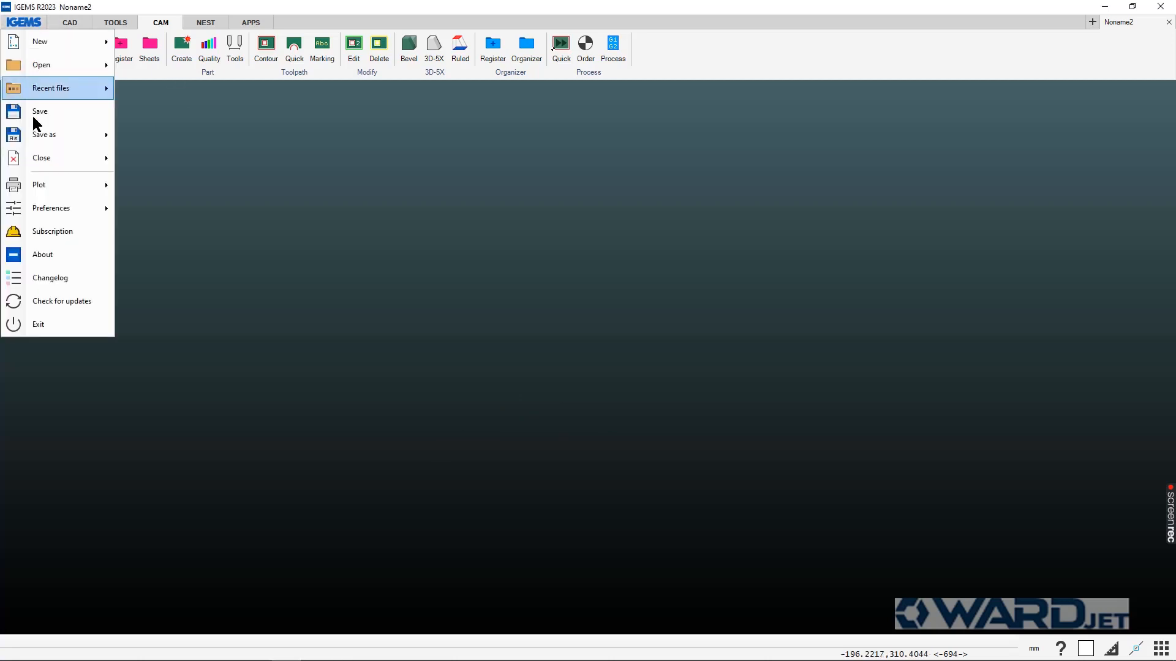
mouse_move(54, 211)
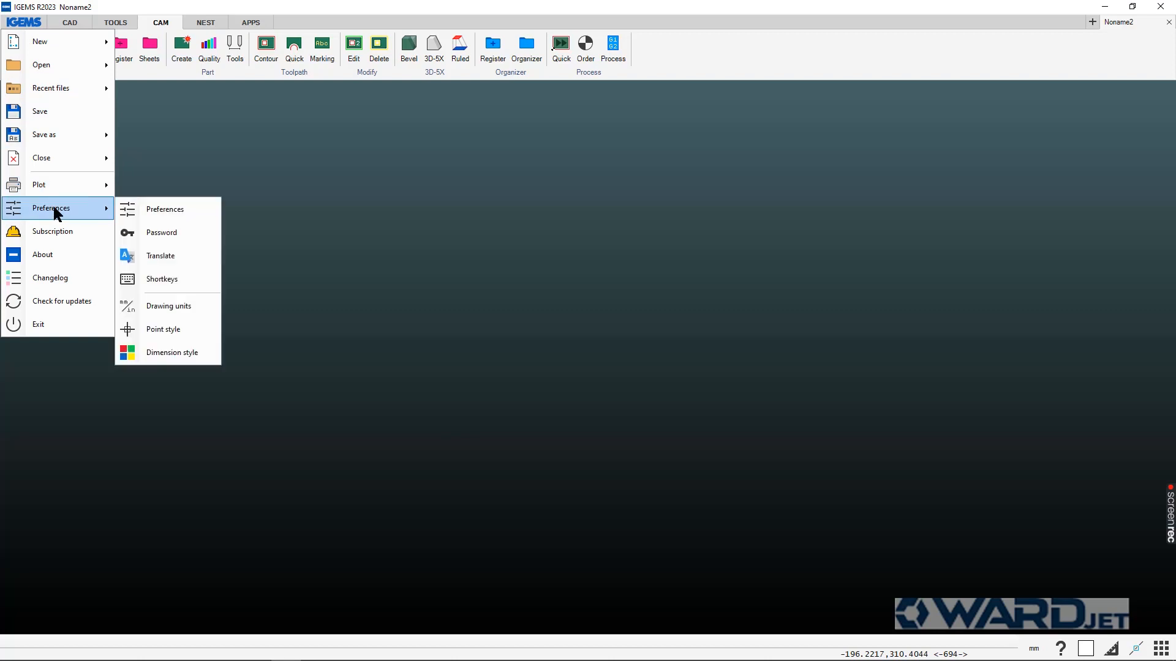
click(161, 209)
click(568, 191)
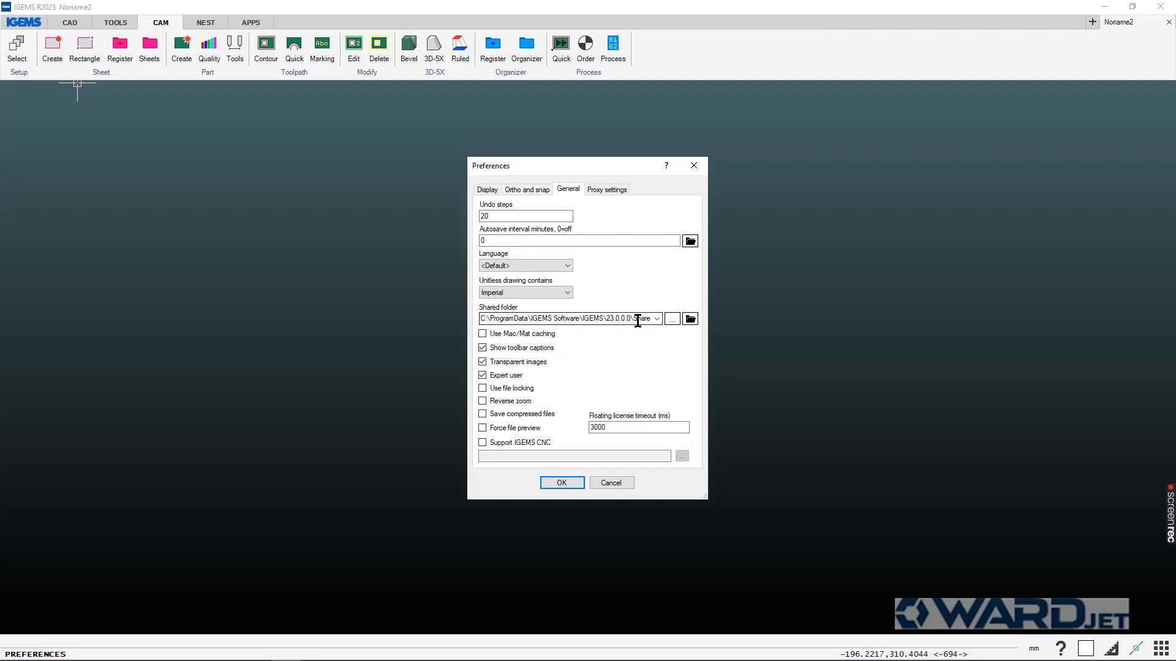
click(690, 319)
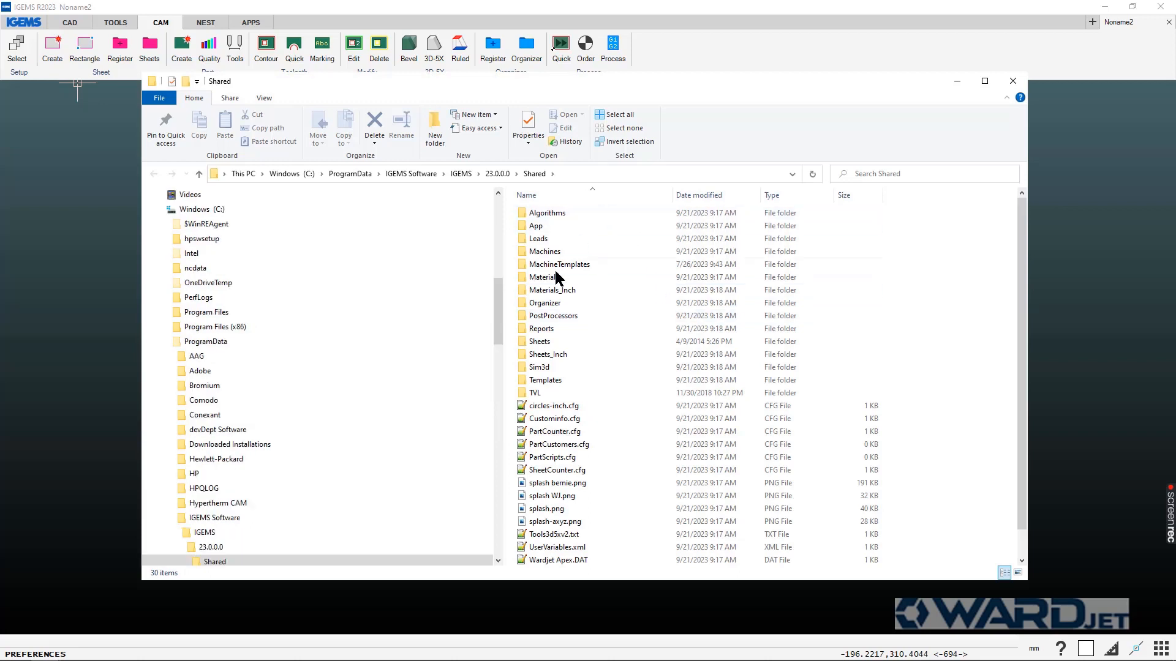
Look through the OneDrive - AXYZ International Inc folder for the IGEMS folder.
drag(498, 296, 497, 262)
click(158, 405)
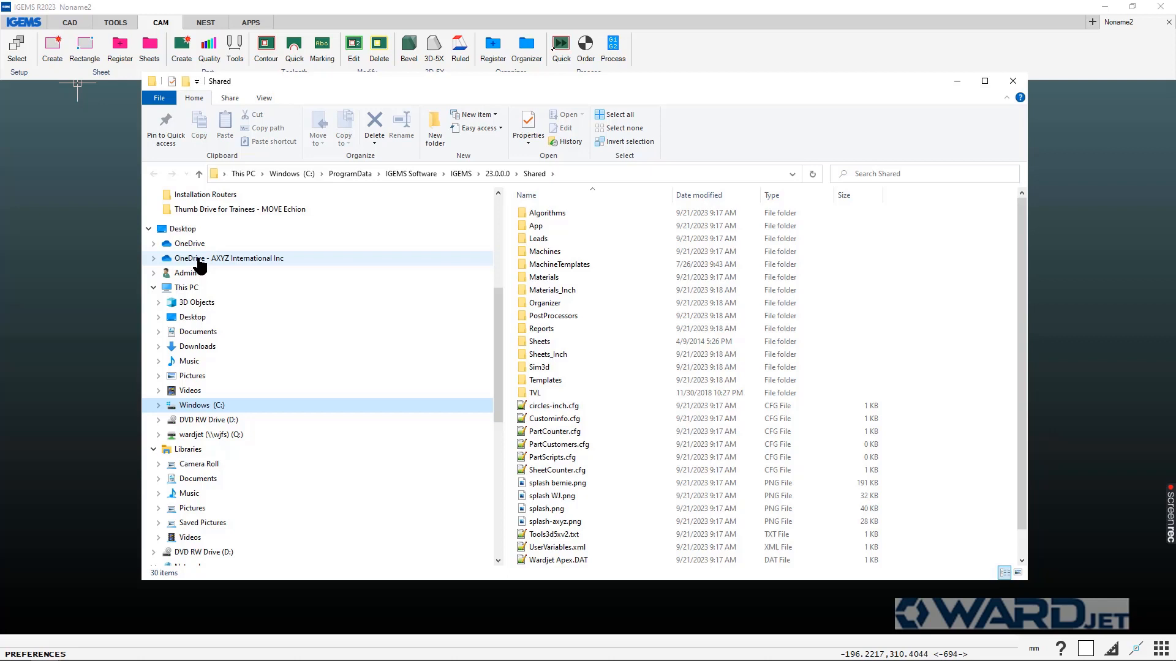
click(154, 259)
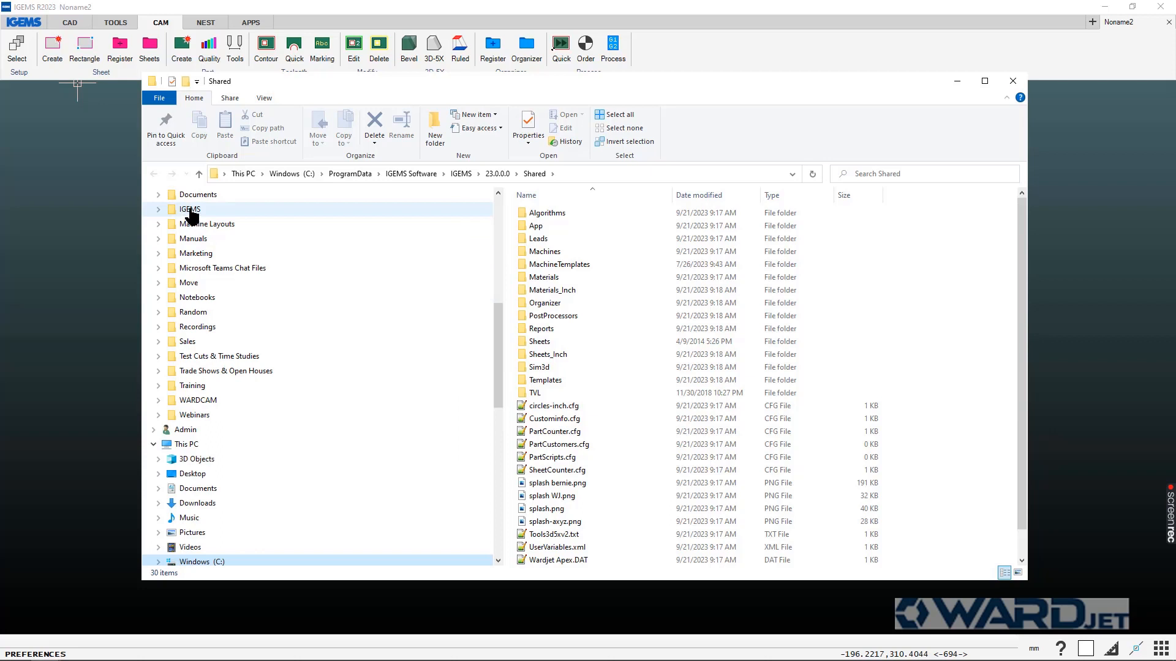
scroll(192, 215, up, 2)
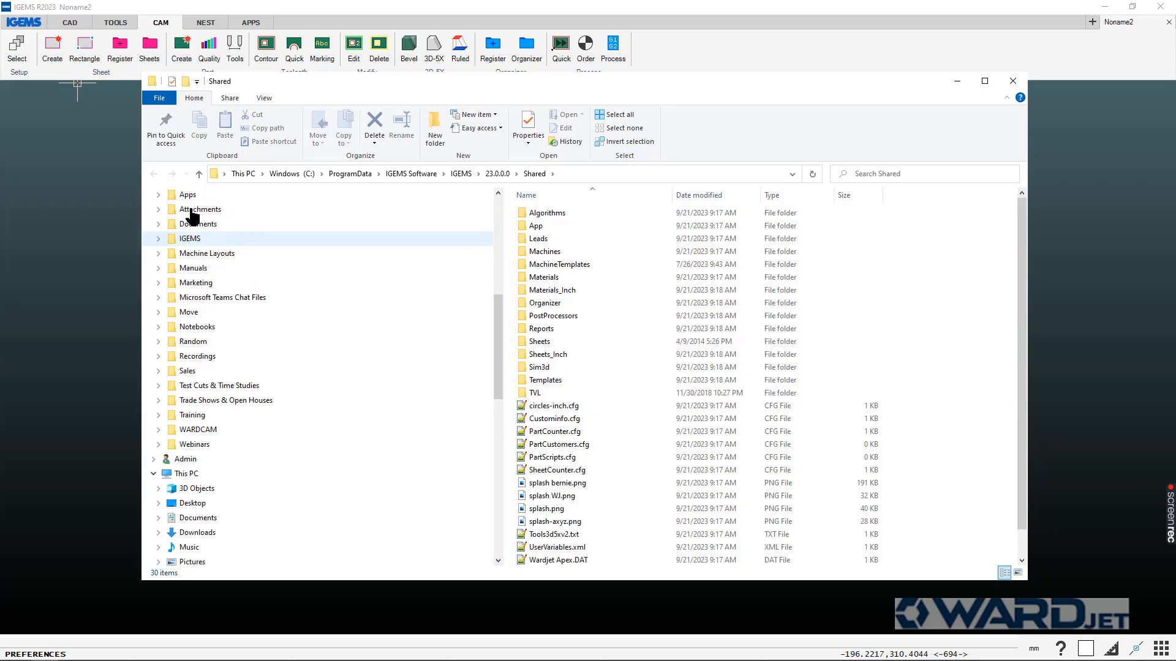
scroll(300, 312, down, 2)
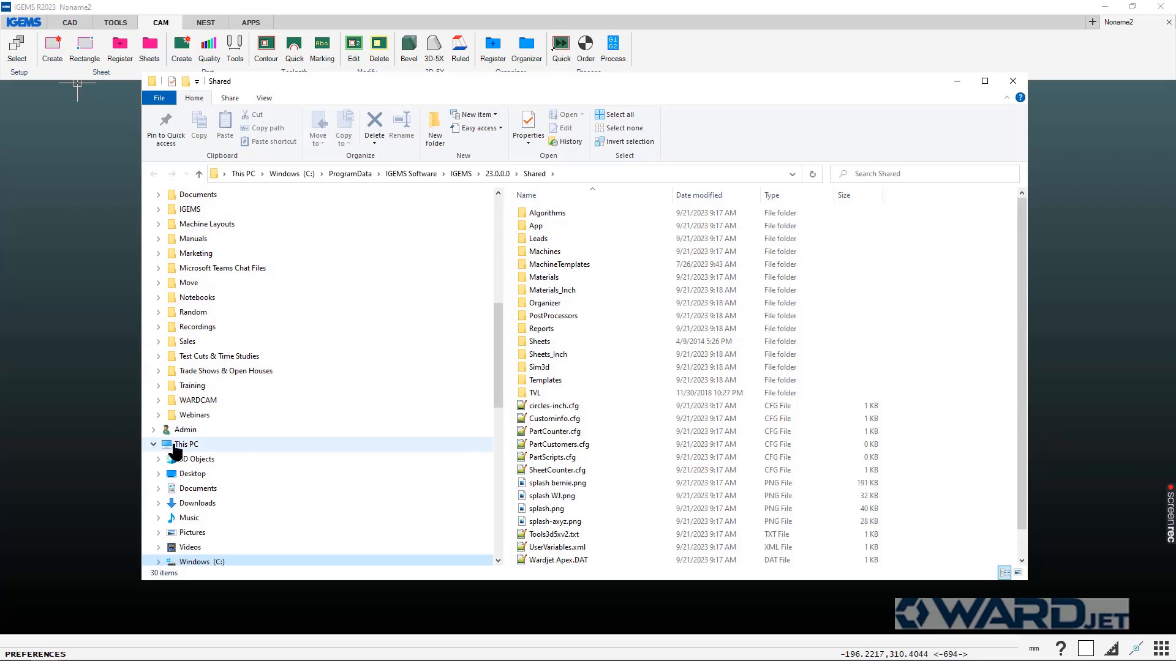
scroll(215, 232, up, 1)
scroll(222, 239, down, 1)
scroll(222, 241, up, 1)
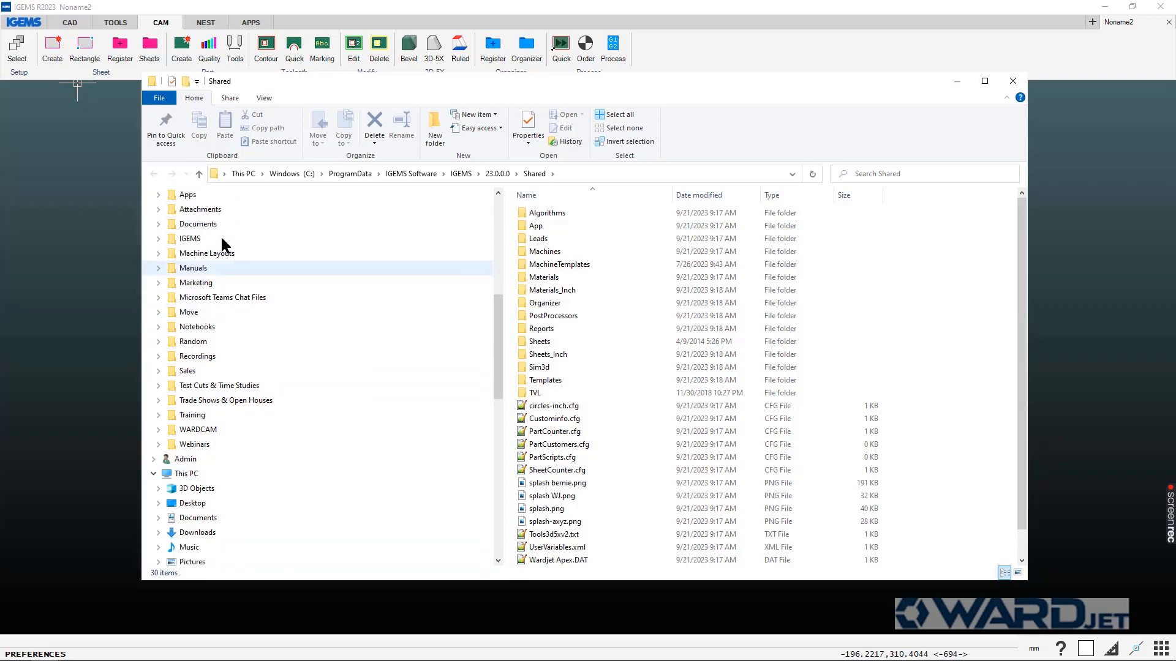
scroll(221, 241, down, 1)
click(984, 81)
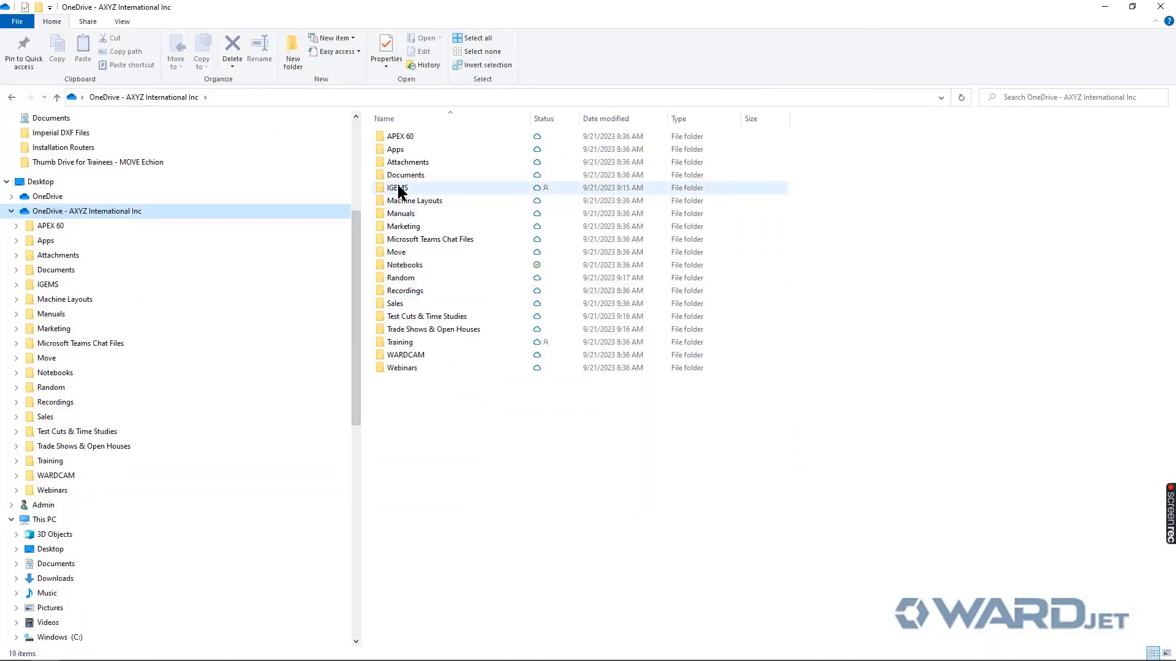
Return to the IGEMS 23.0.0.0 program data folder and copy its Shared folder.
click(11, 99)
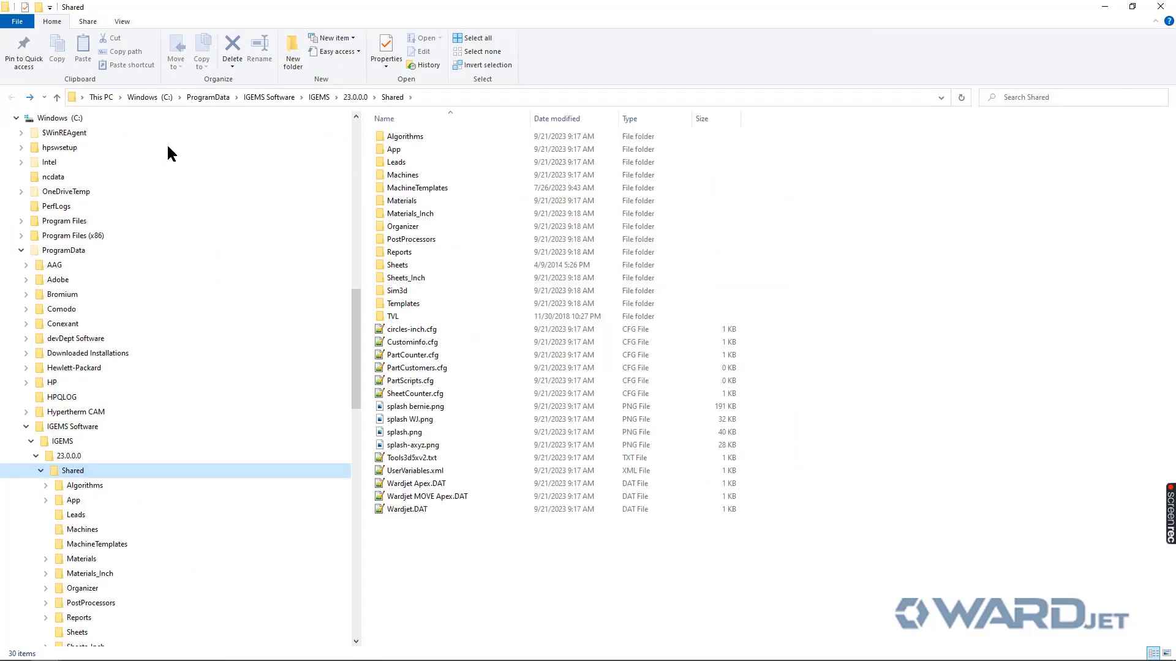
click(360, 100)
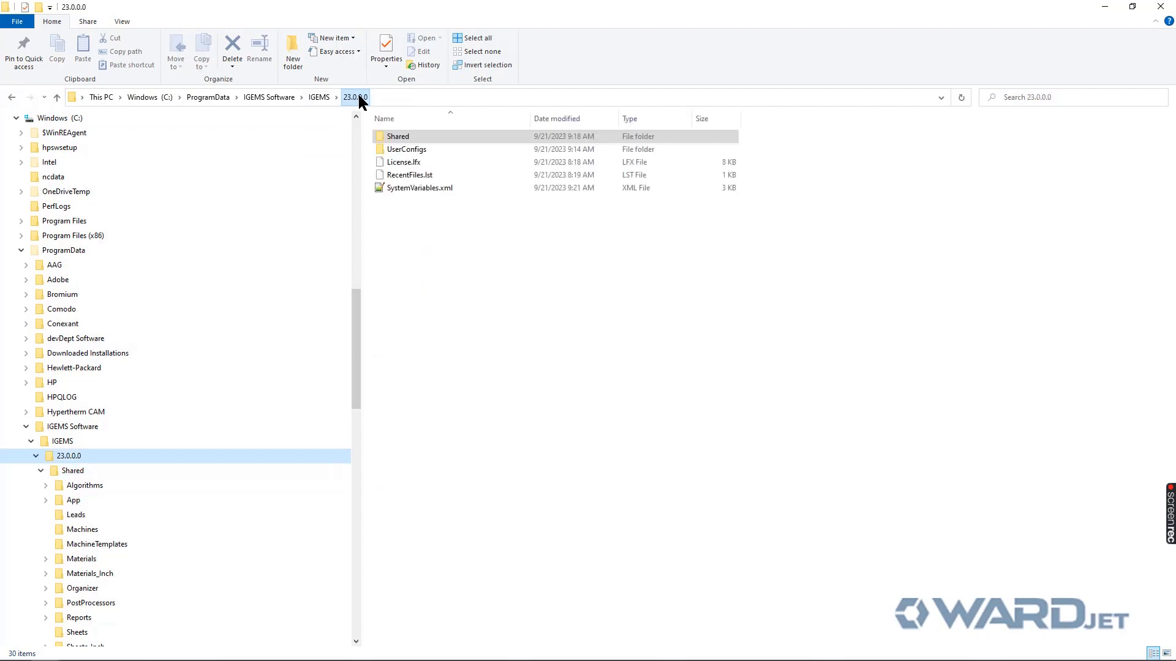
right_click(395, 140)
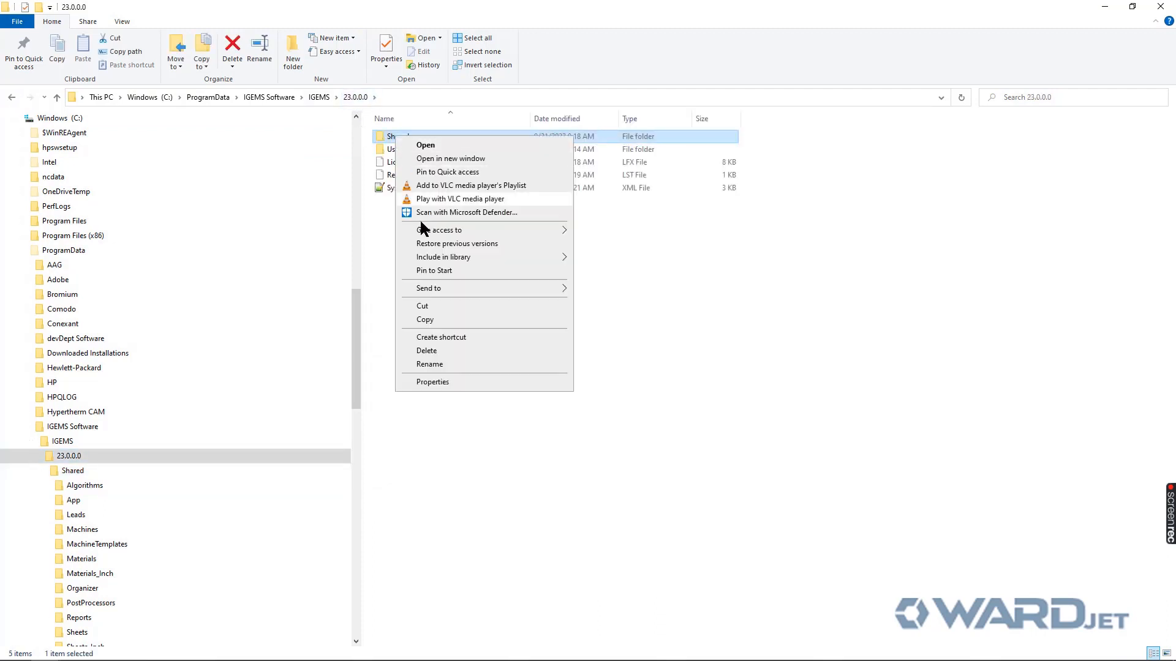
click(423, 319)
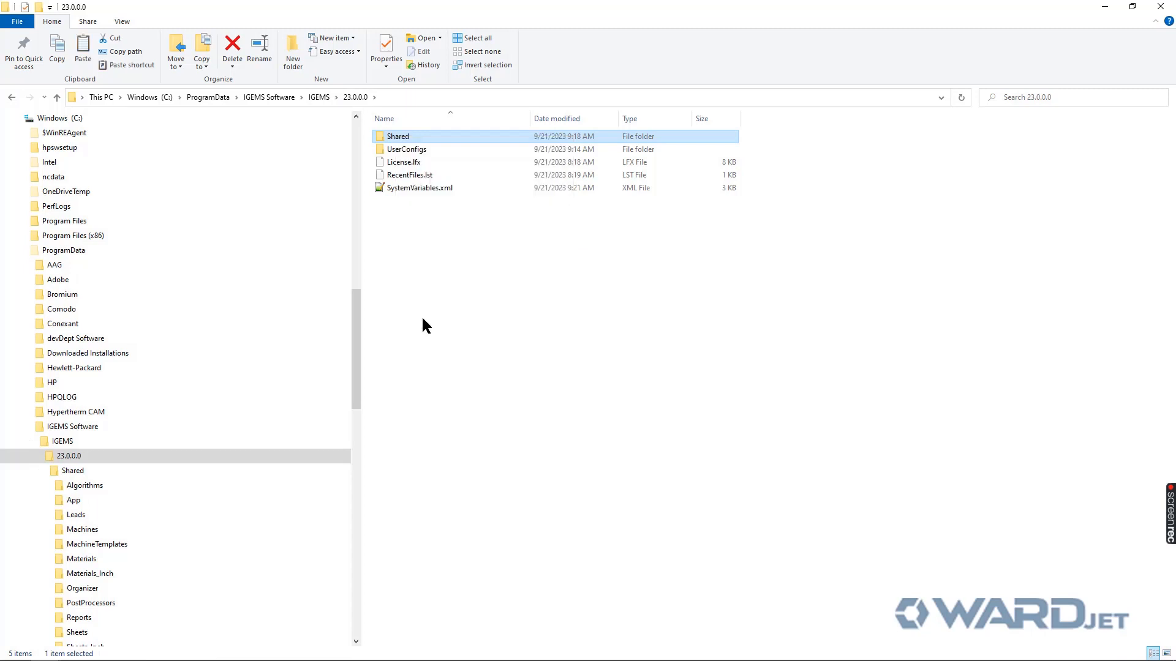
Paste the copied Shared folder into the IGEMS folder under OneDrive - AXYZ International Inc.
click(17, 117)
scroll(61, 257, up, 2)
scroll(61, 263, up, 8)
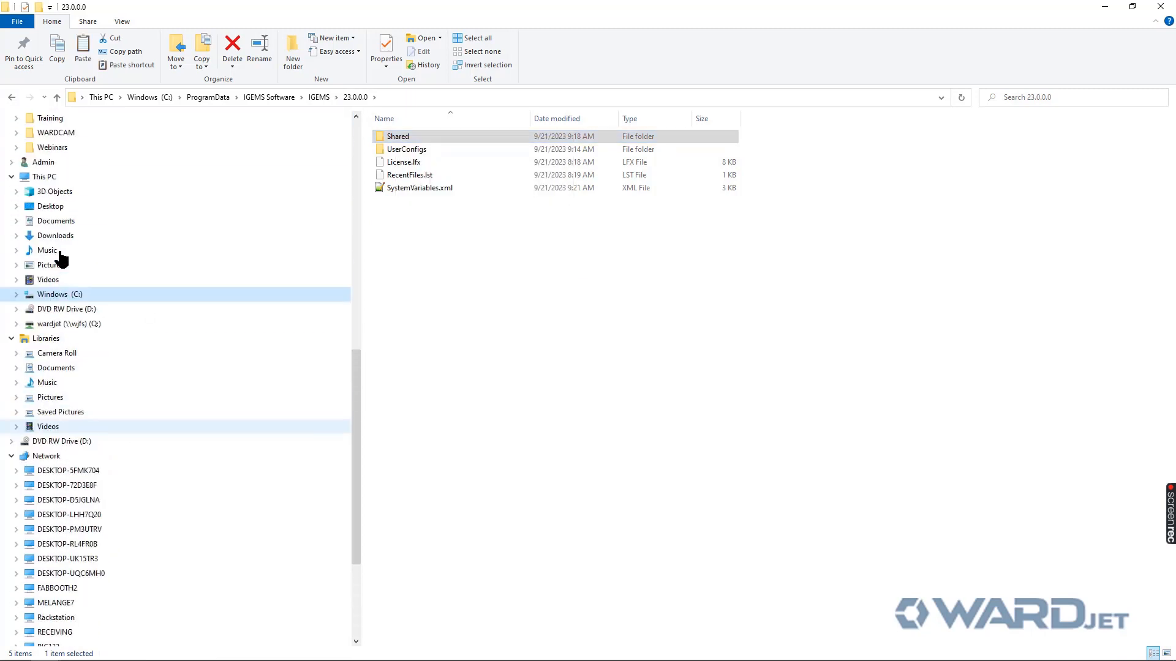
scroll(74, 279, up, 2)
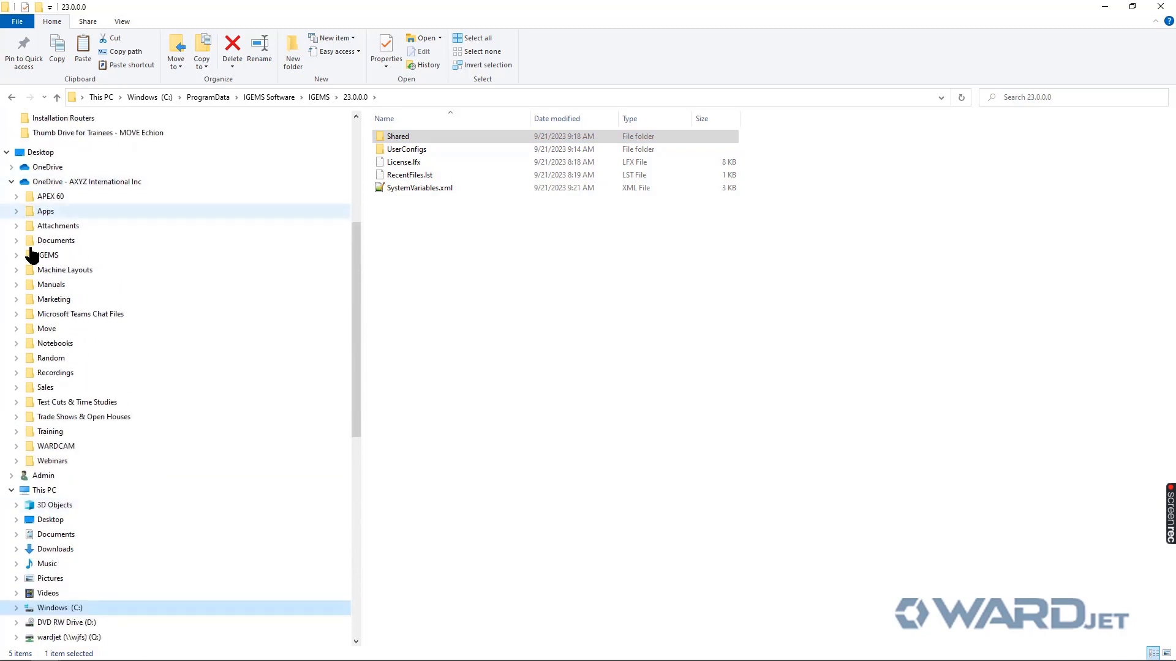
click(43, 254)
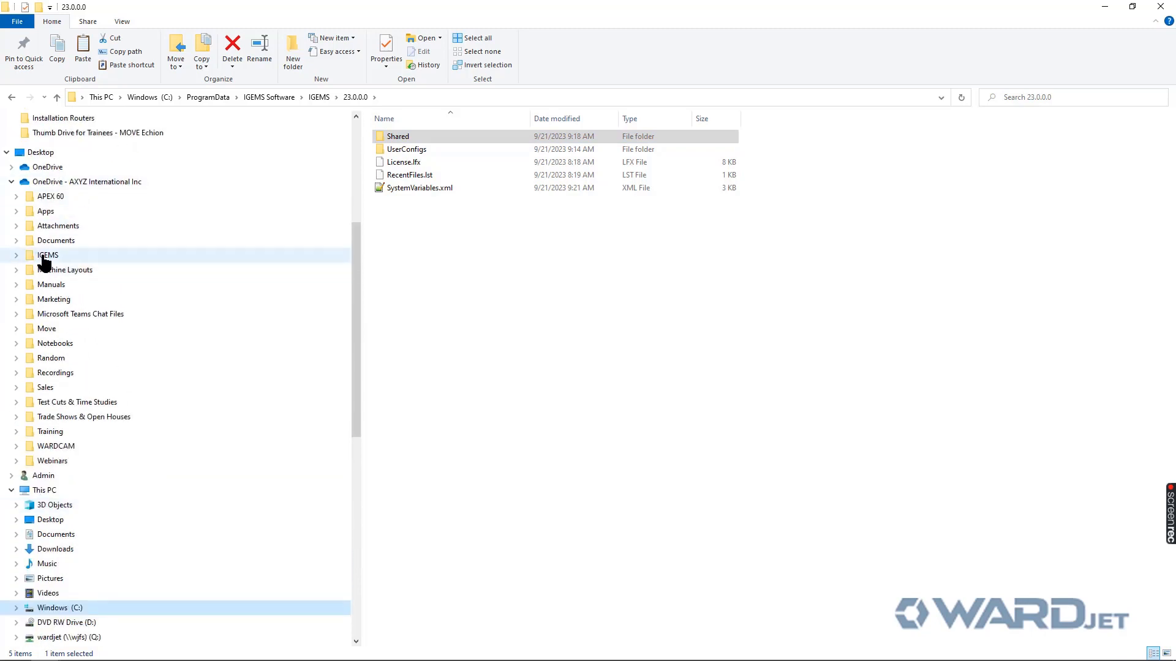
right_click(426, 218)
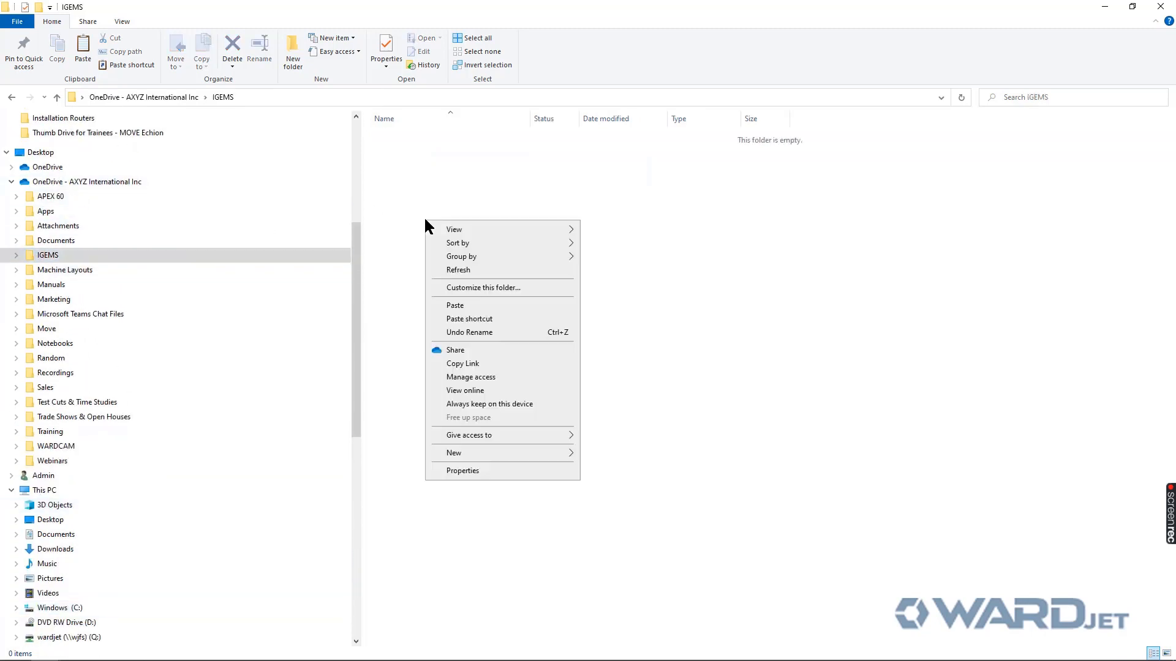
click(454, 305)
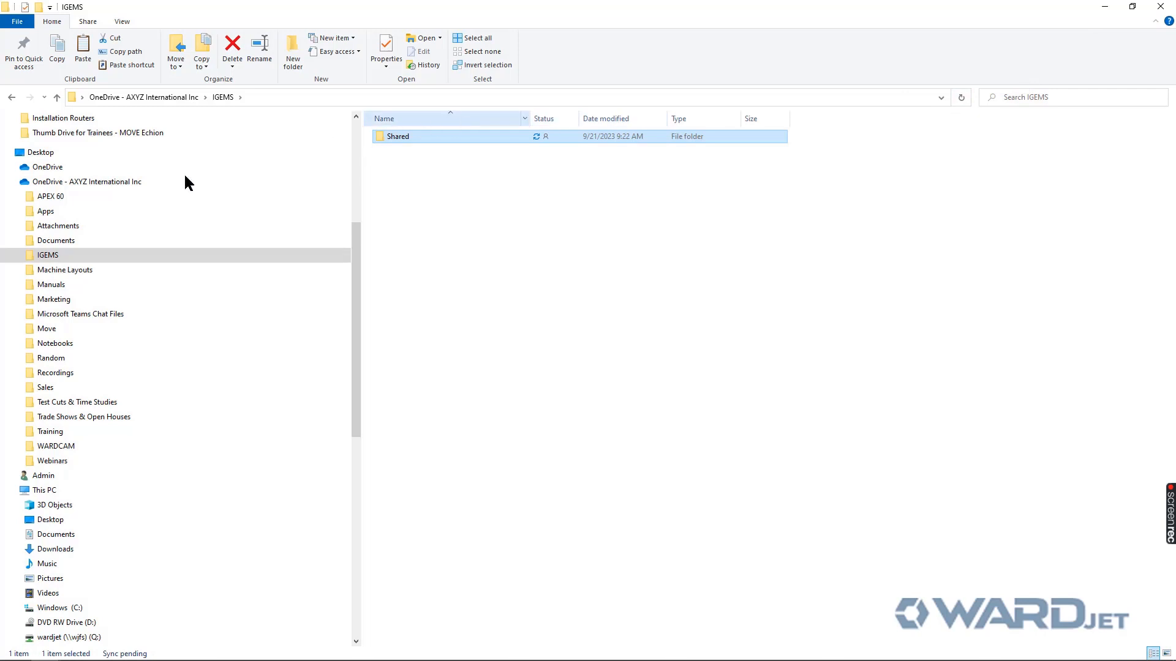
Switch back to the IGEMS preferences and check which drives can be browsed as the shared folder location.
click(1105, 11)
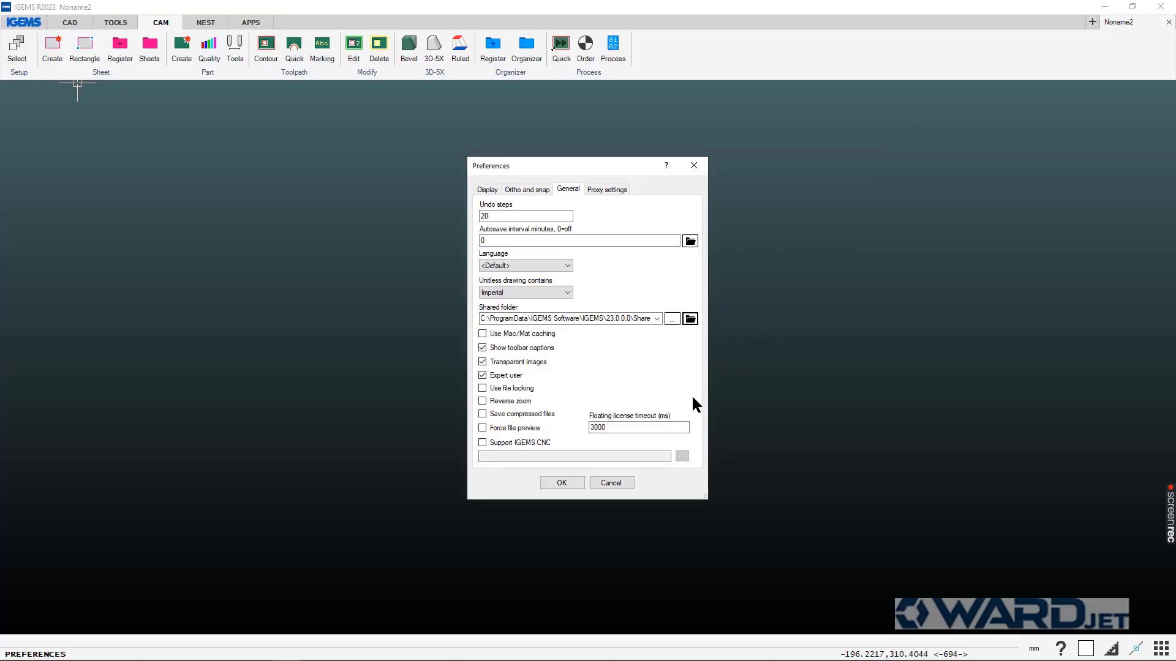
click(672, 319)
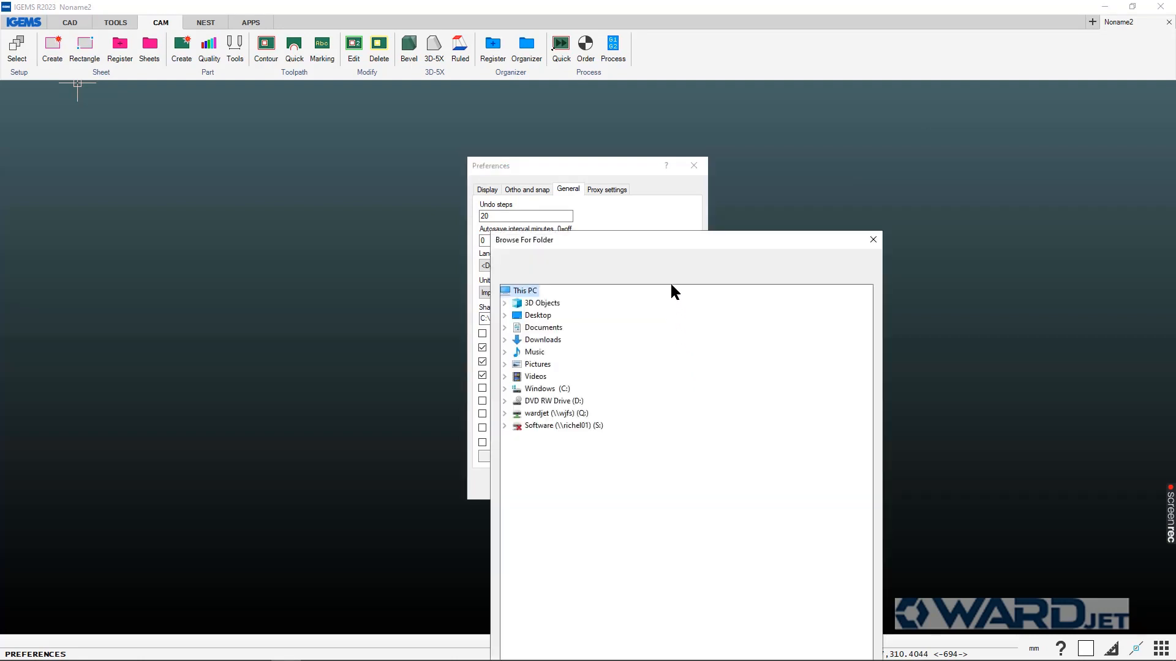
drag(677, 231, 678, 80)
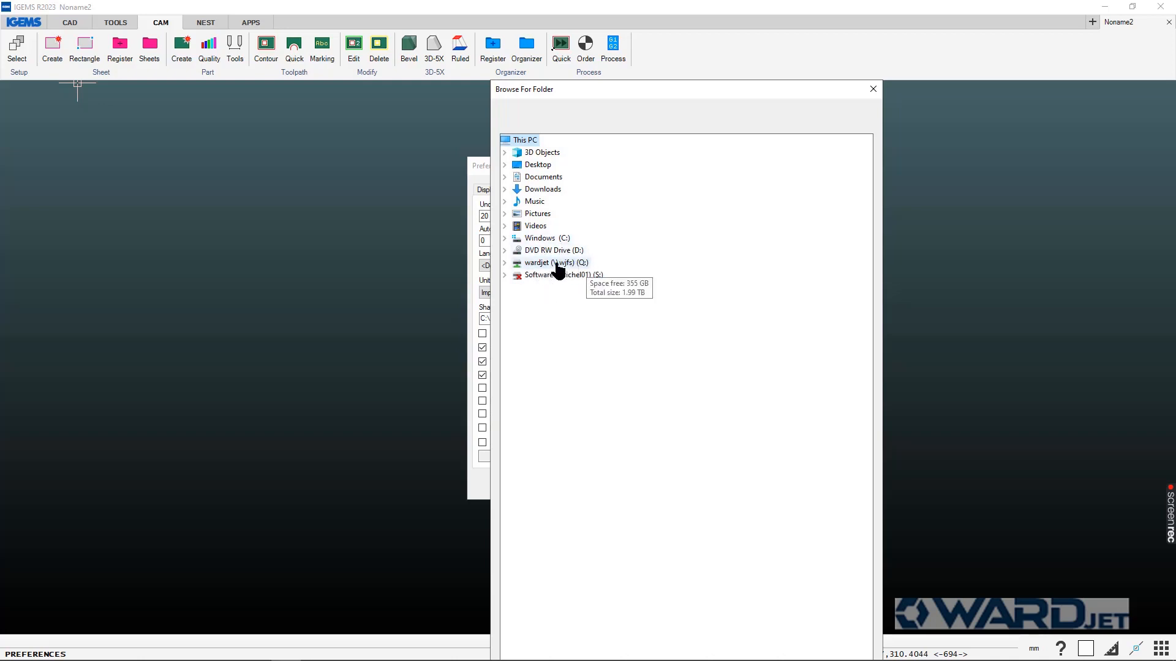
click(872, 90)
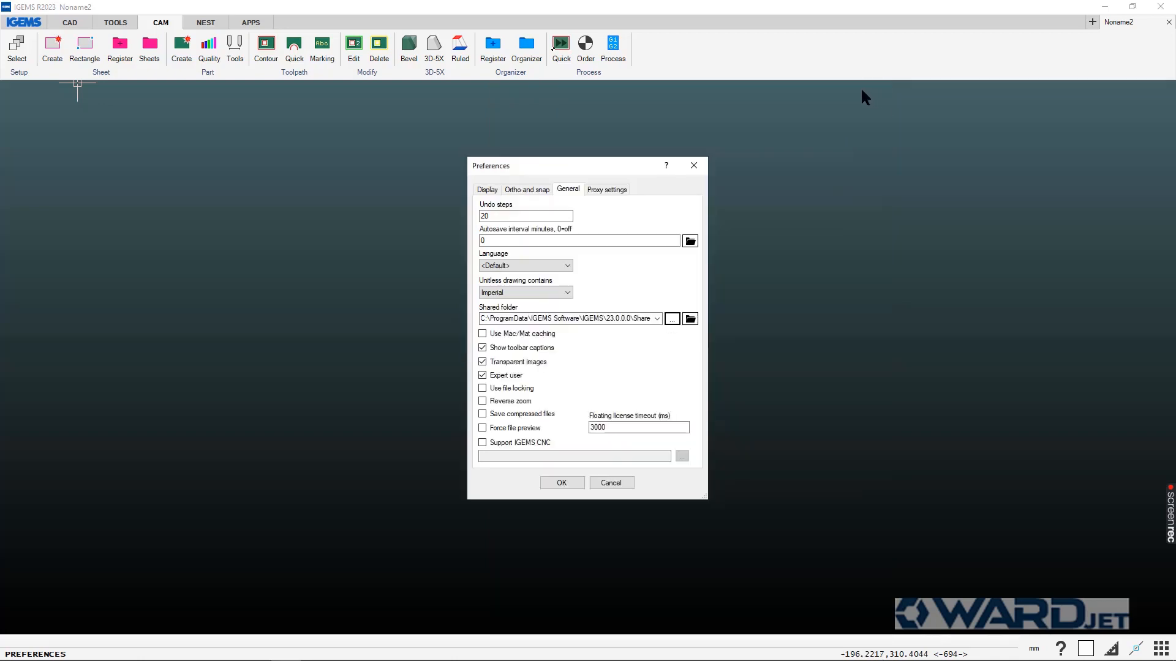
Switch to File Explorer and copy the network path from the OneDrive IGEMS folder's sharing properties.
key(alt+Tab)
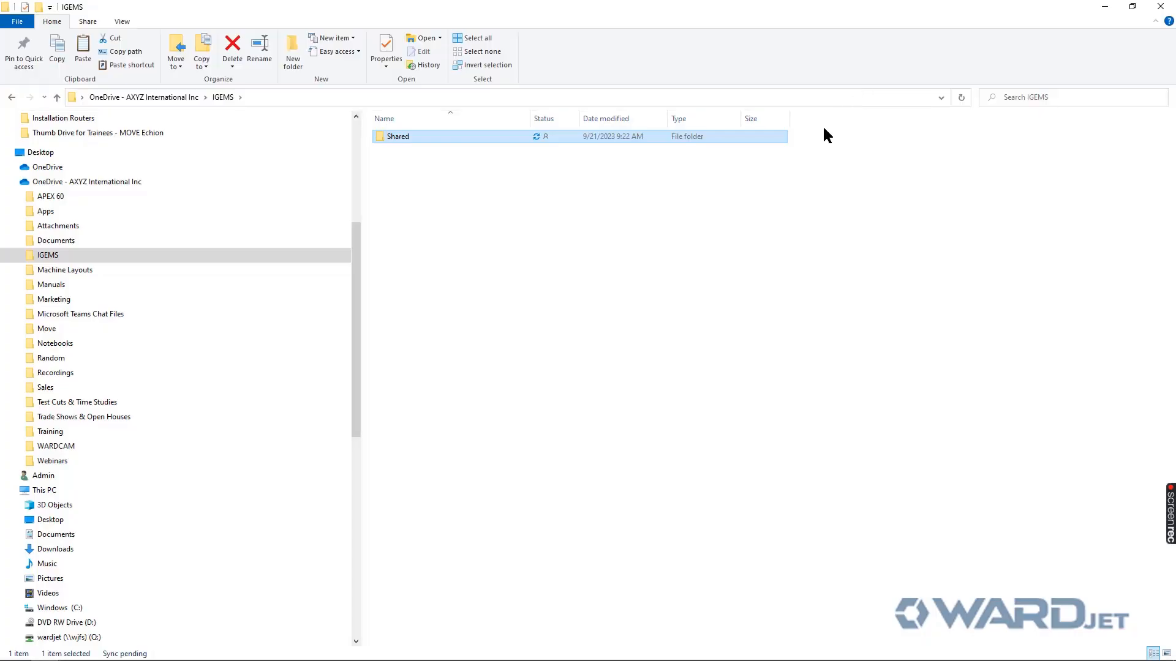
right_click(52, 256)
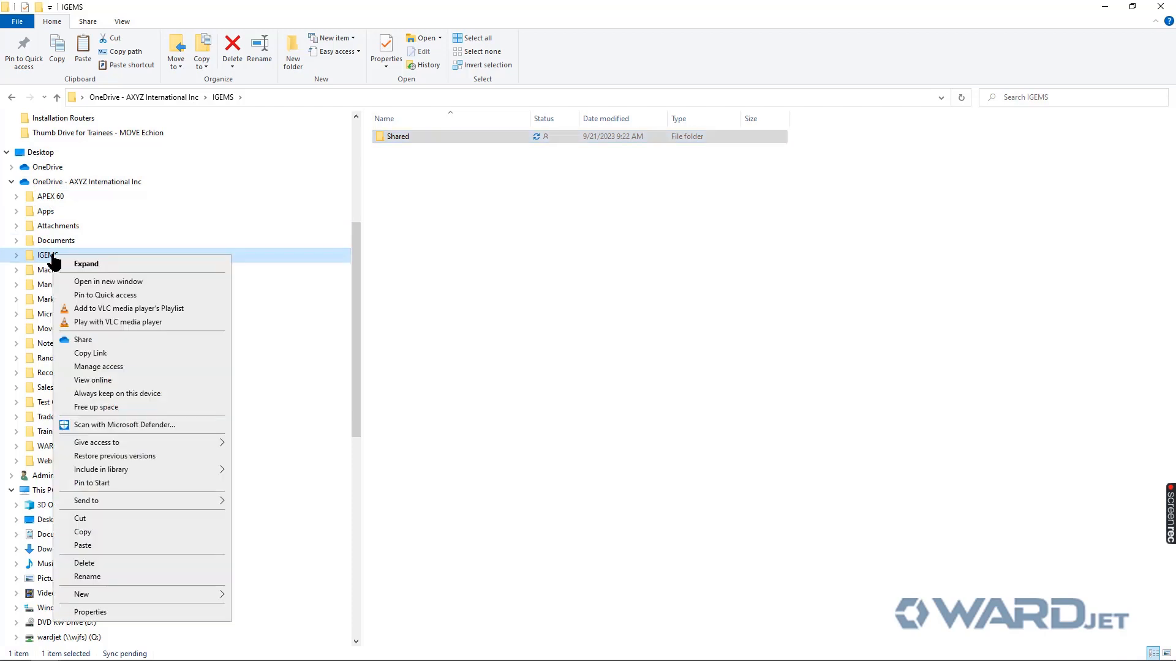
click(89, 613)
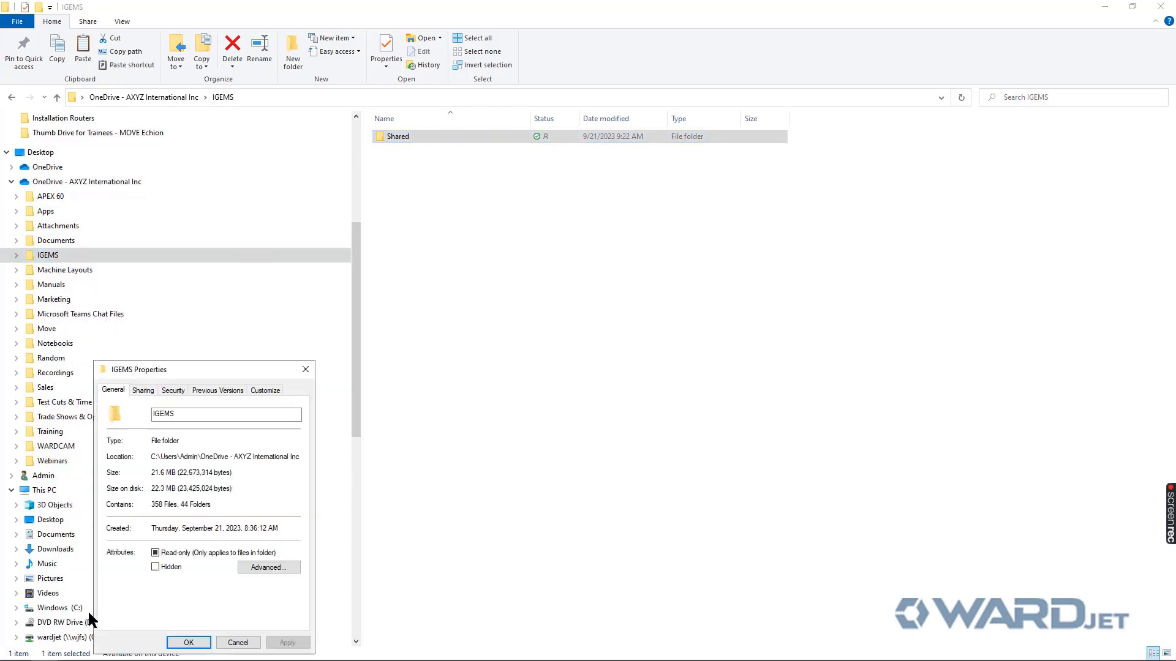
click(143, 392)
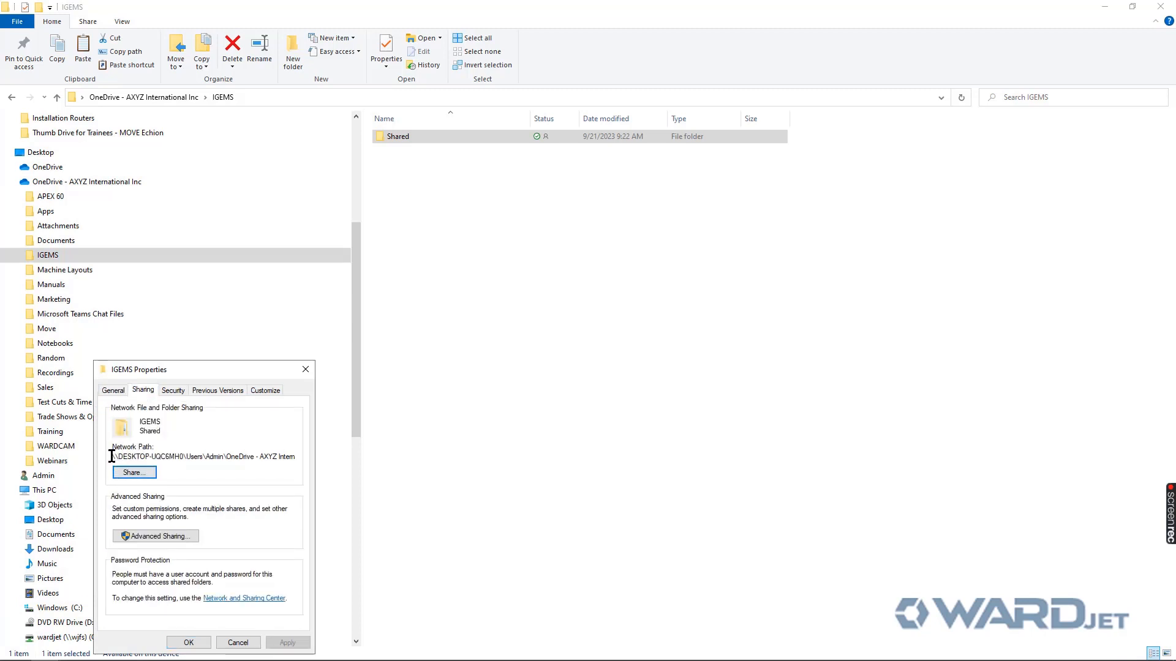
drag(113, 457, 318, 456)
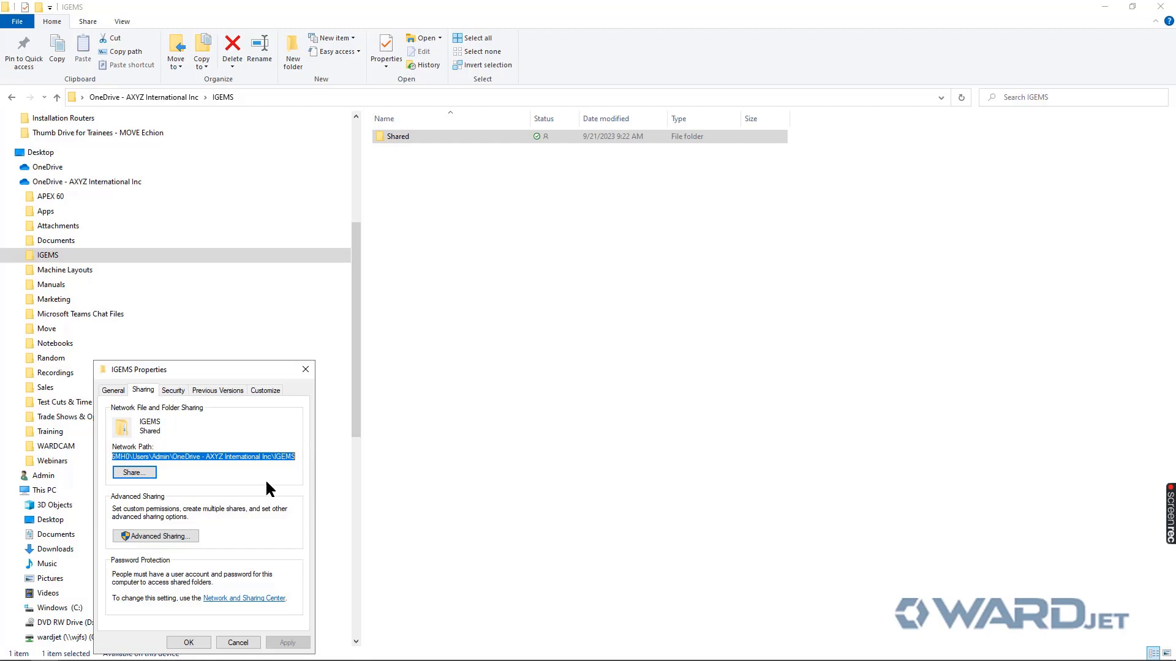
click(238, 643)
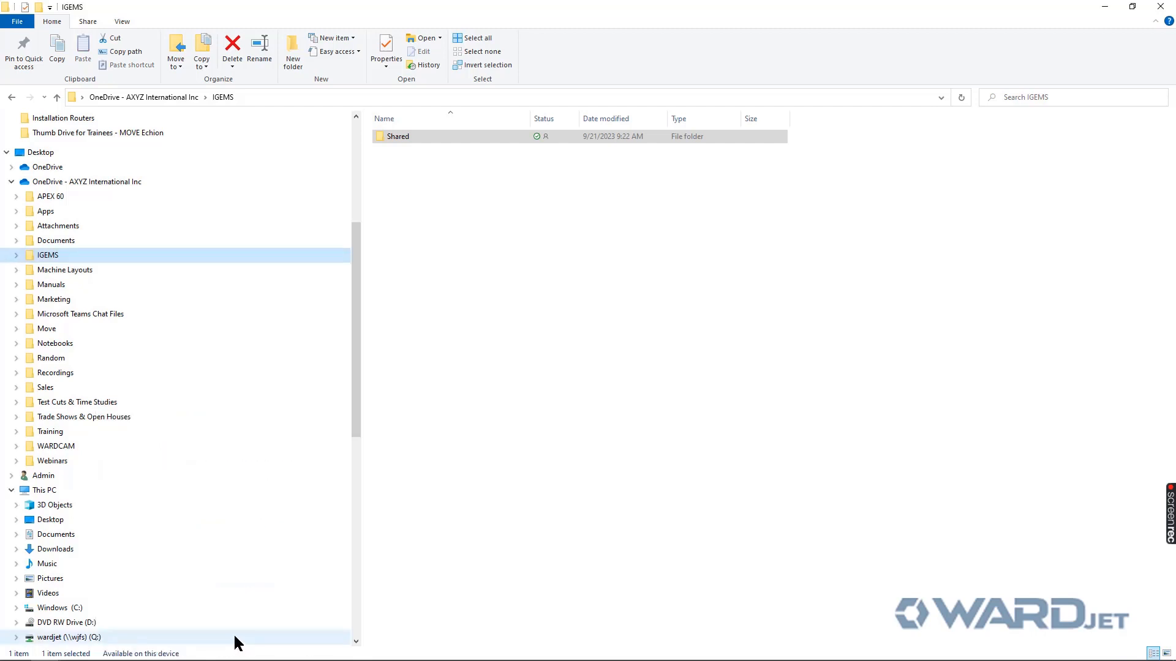
Map network drive Z: to the copied IGEMS folder path and locate the mapped drive under This PC.
drag(354, 375, 343, 499)
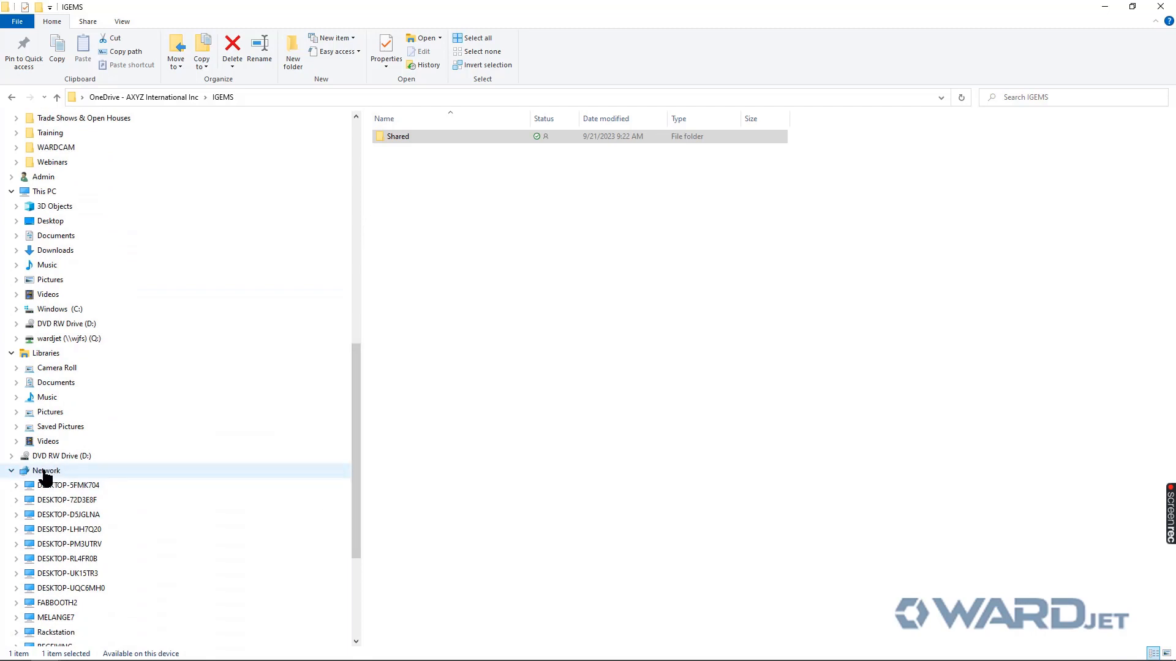
right_click(44, 475)
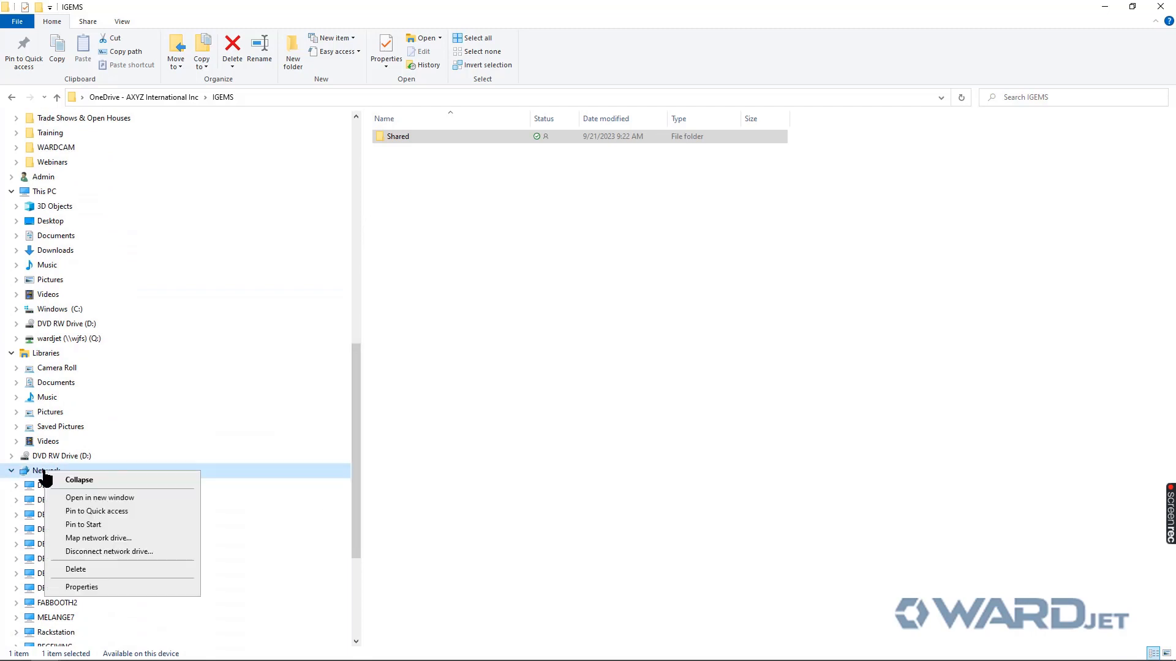
click(93, 539)
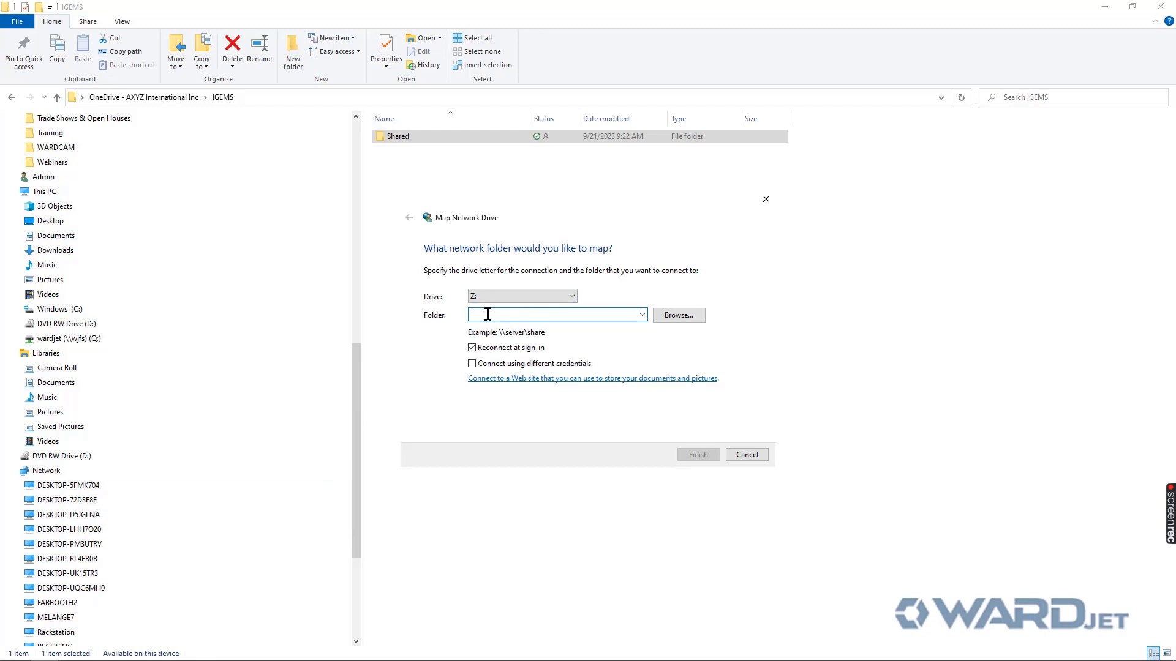
key(ctrl+v)
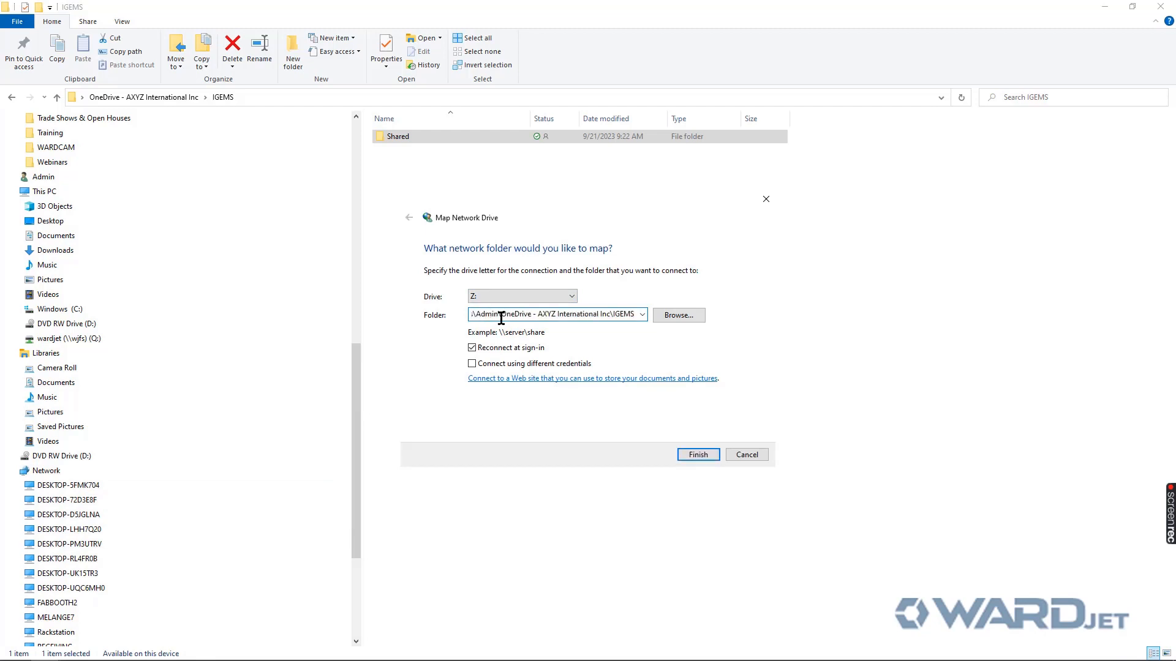
click(689, 454)
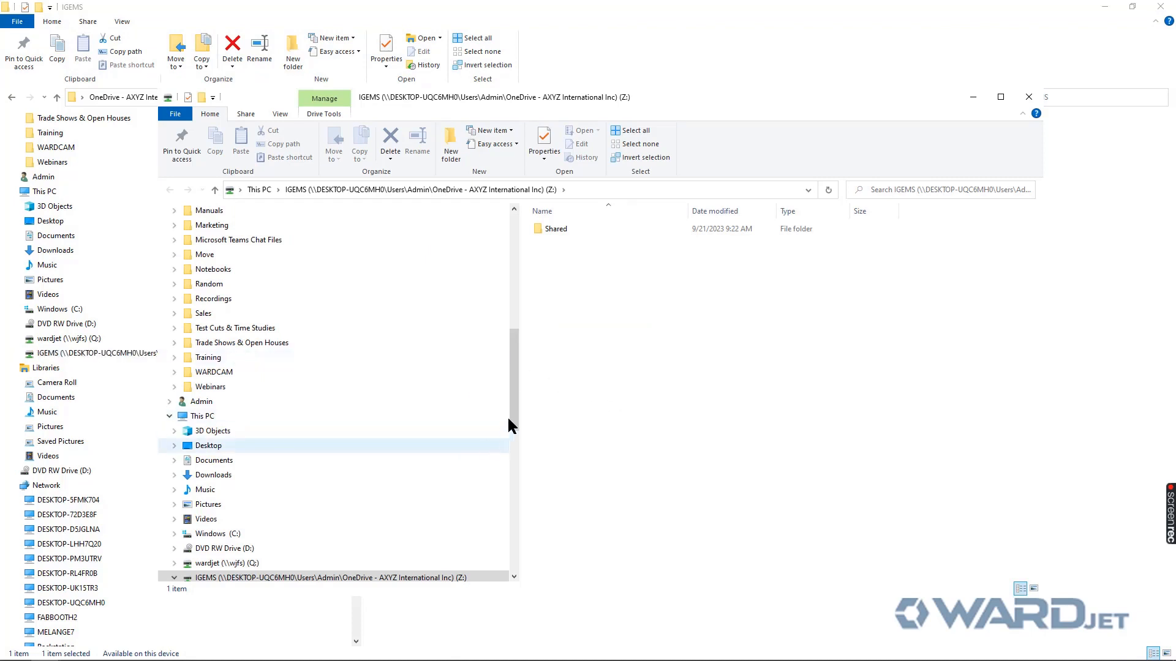
drag(512, 392, 511, 430)
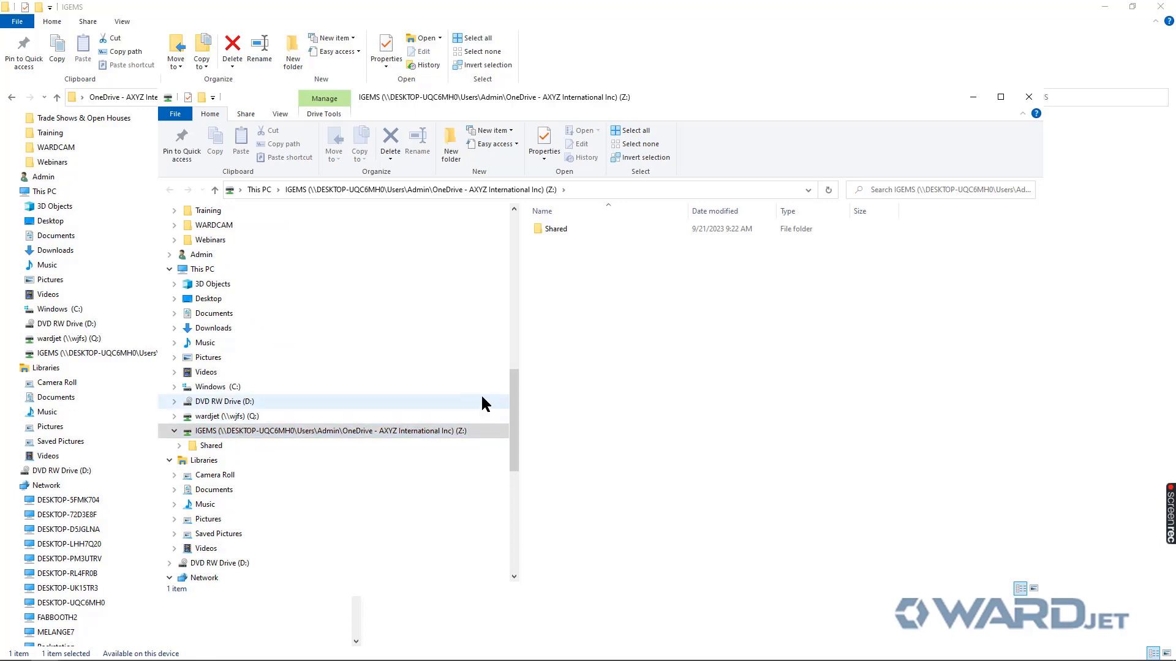
Close the File Explorer windows and set the IGEMS shared folder preference to the Shared folder on mapped drive Z:.
click(1030, 96)
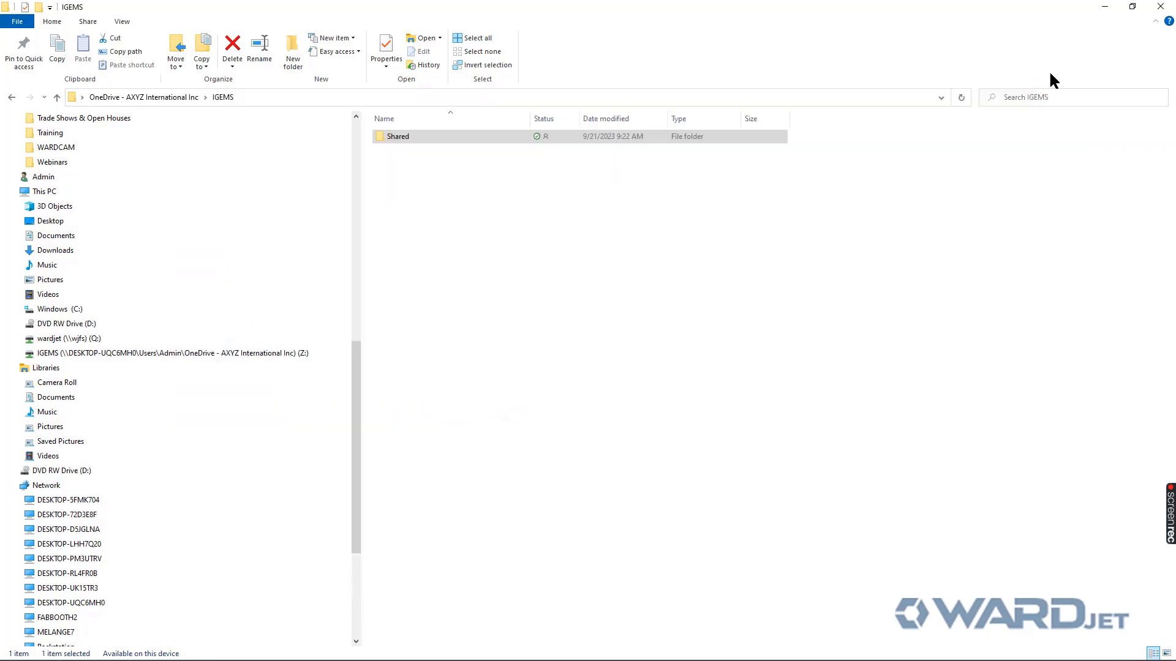
click(1160, 6)
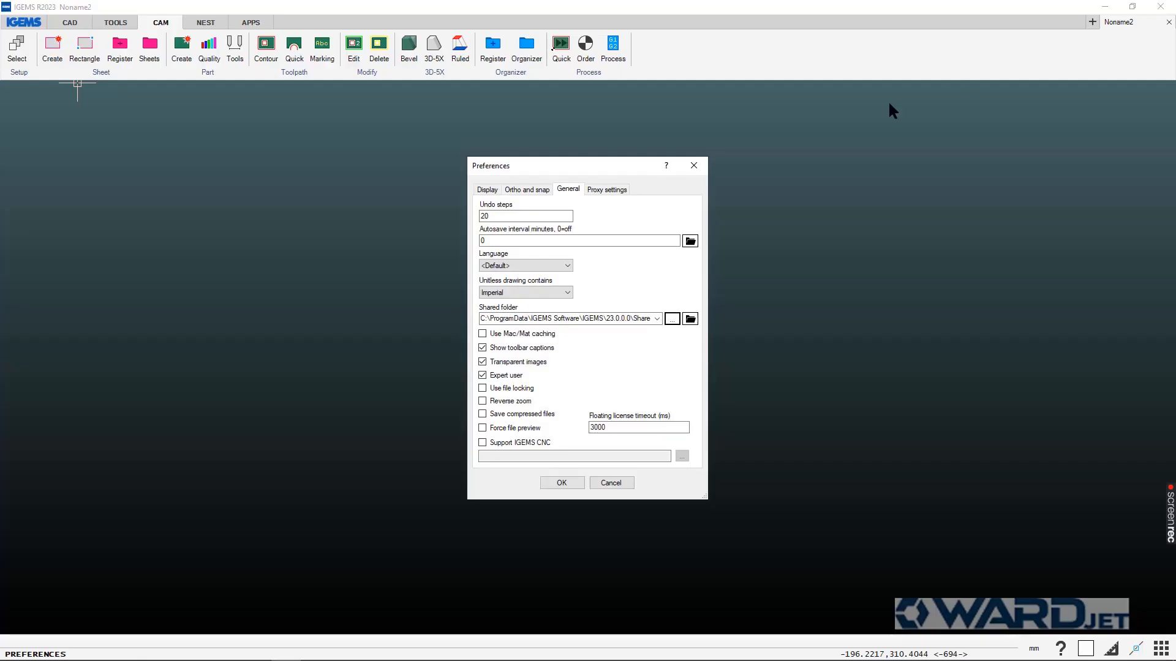
click(671, 319)
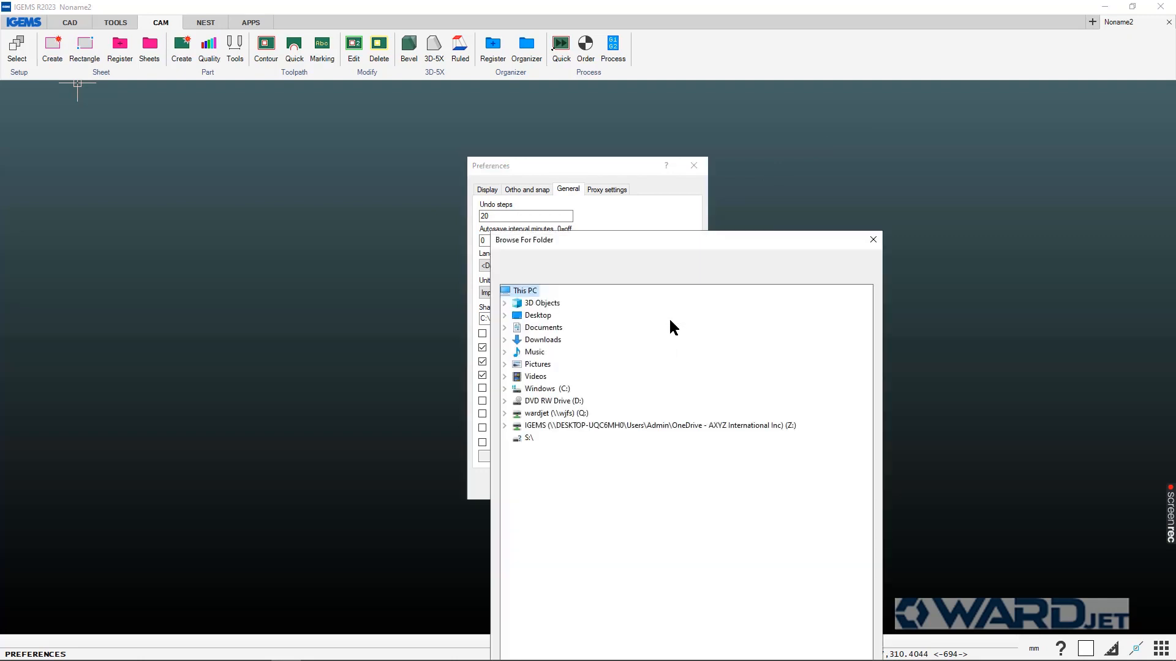
double_click(551, 428)
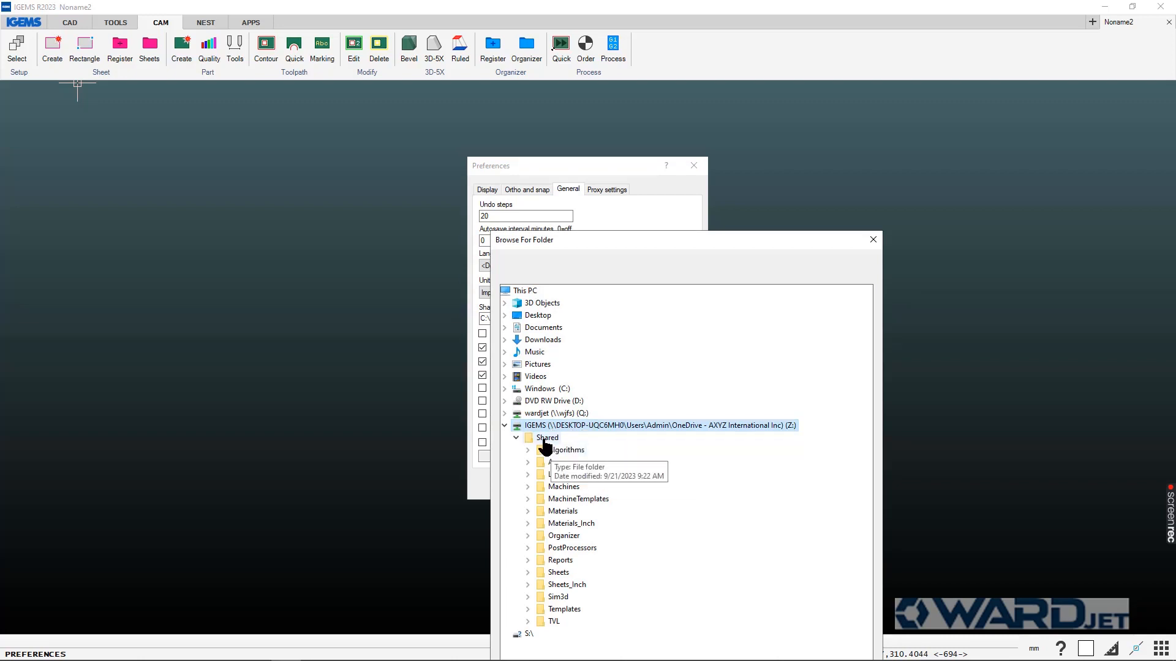
click(545, 438)
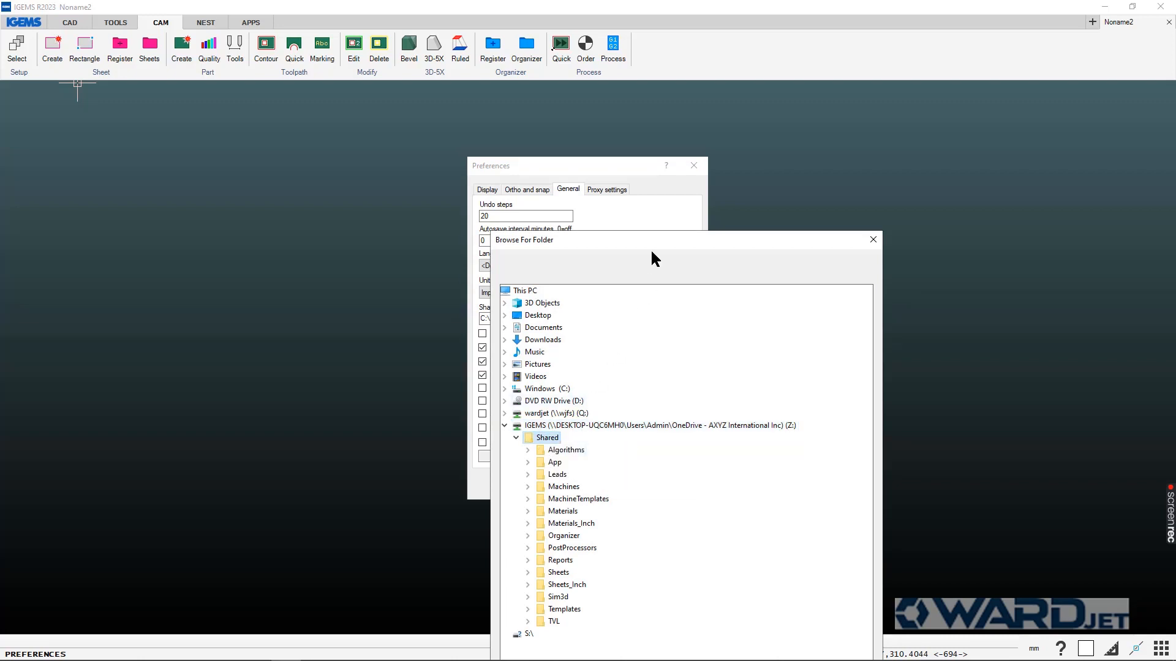
drag(652, 240, 574, 81)
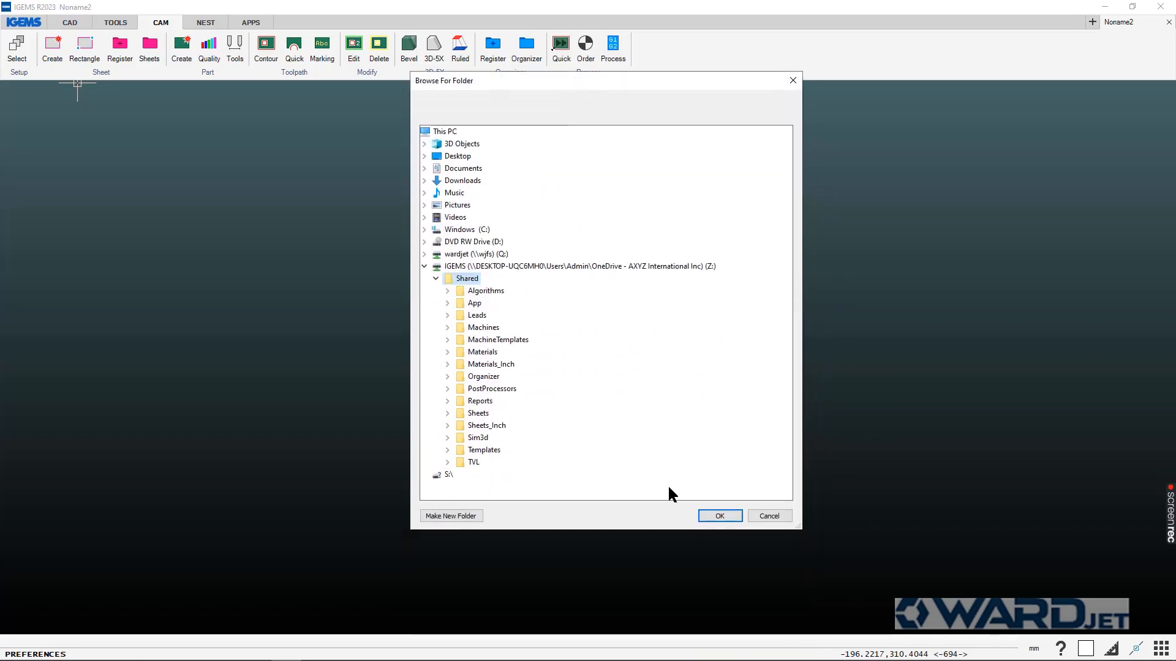
click(709, 515)
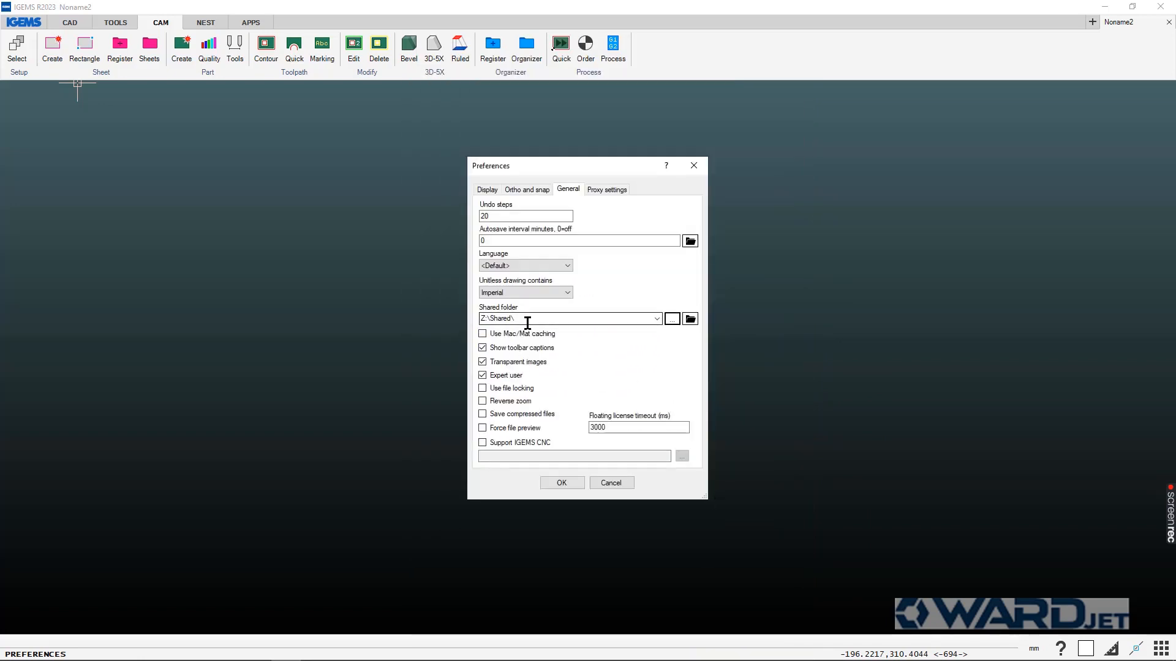
click(562, 483)
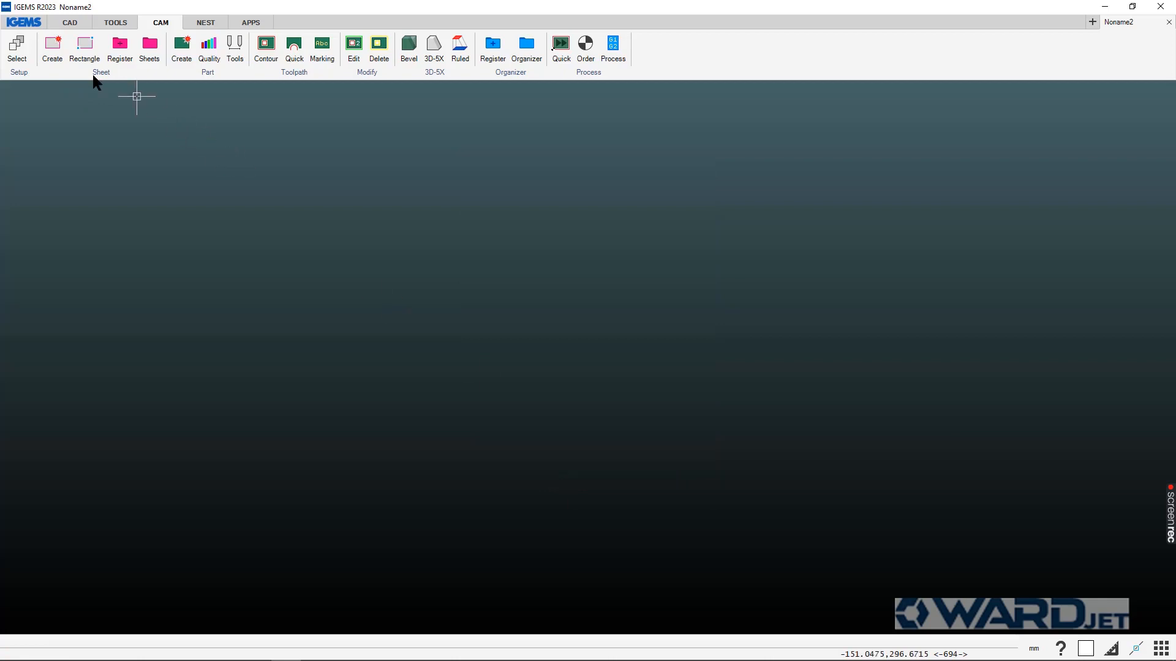
Check the machine choice in the CAM setup selection and accept the current machine and material settings.
click(15, 46)
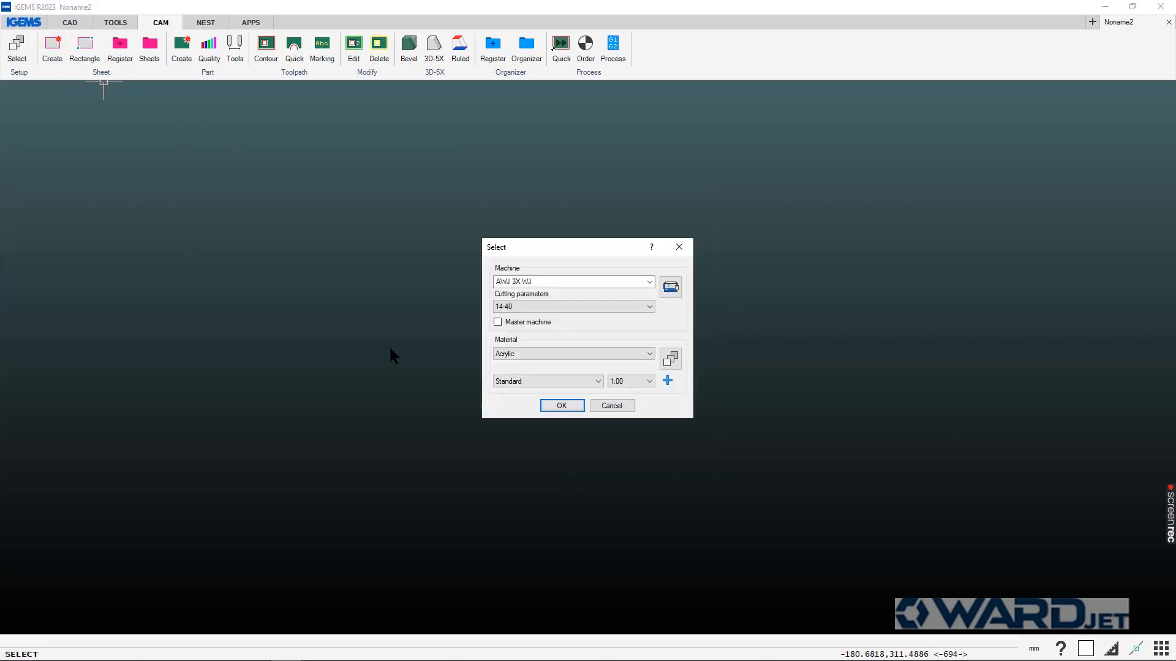
click(568, 283)
click(570, 282)
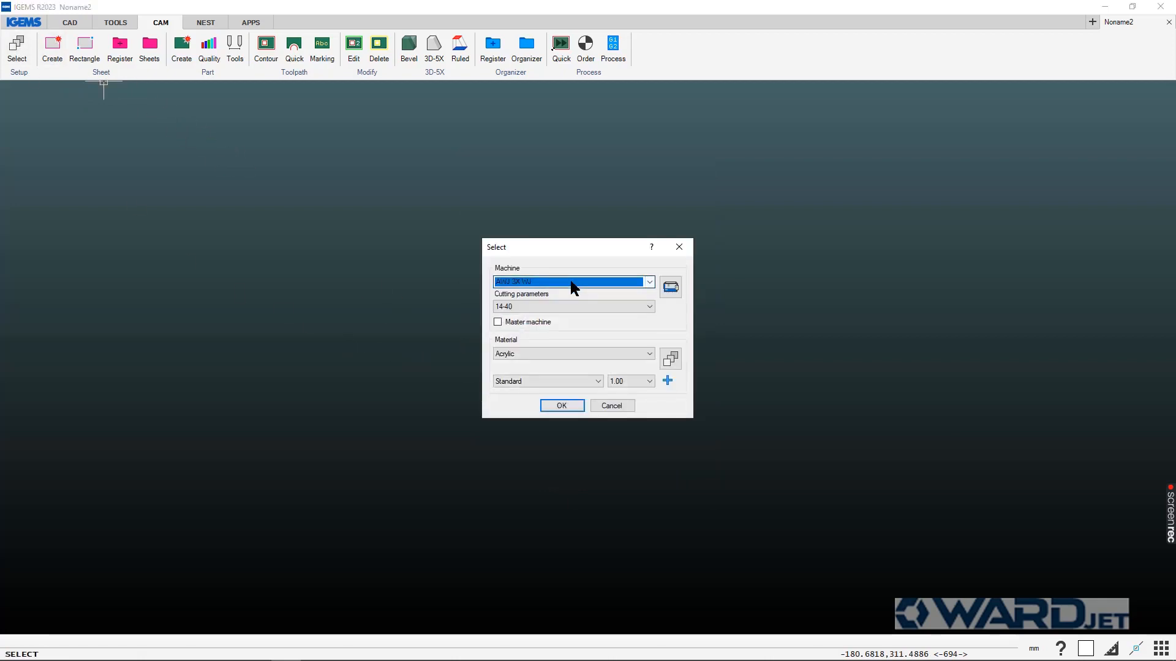
click(561, 406)
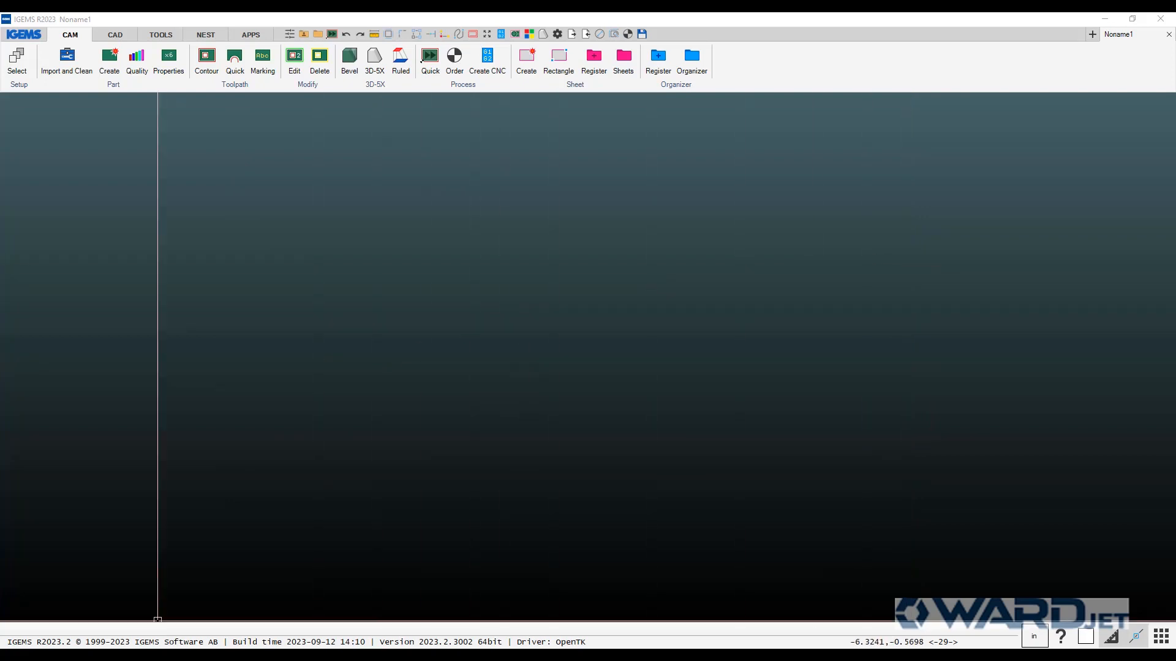
Switch to File Explorer on the second computer and open the IGEMS folder under OneDrive - AXYZ International Inc.
key(super+e)
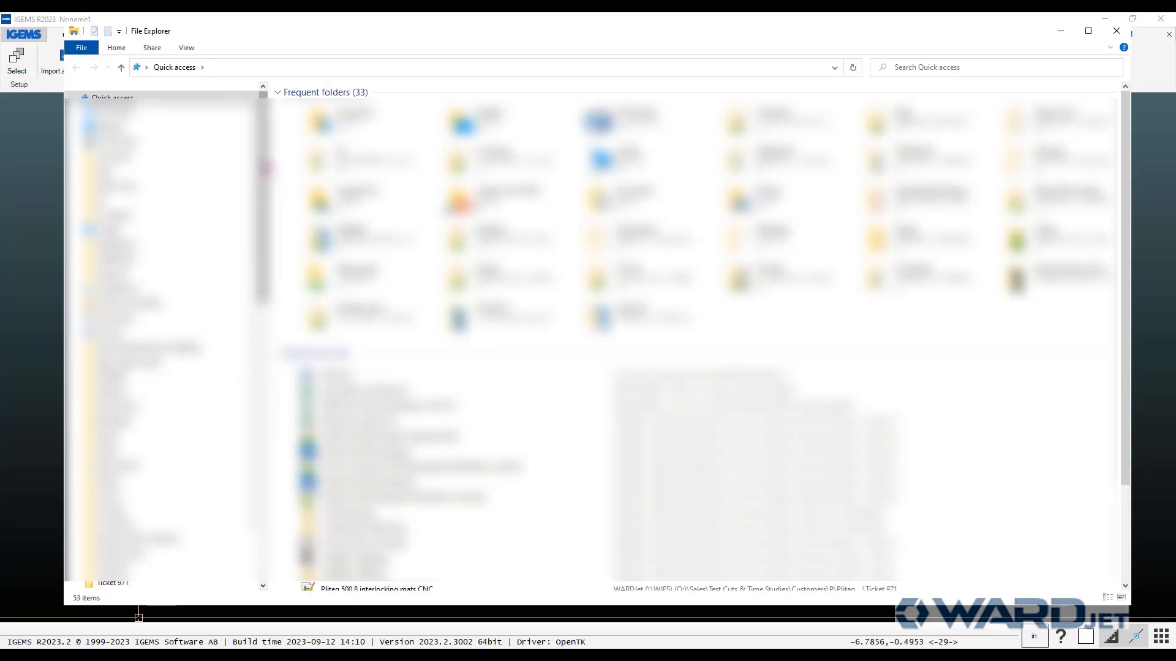
scroll(159, 337, down, 10)
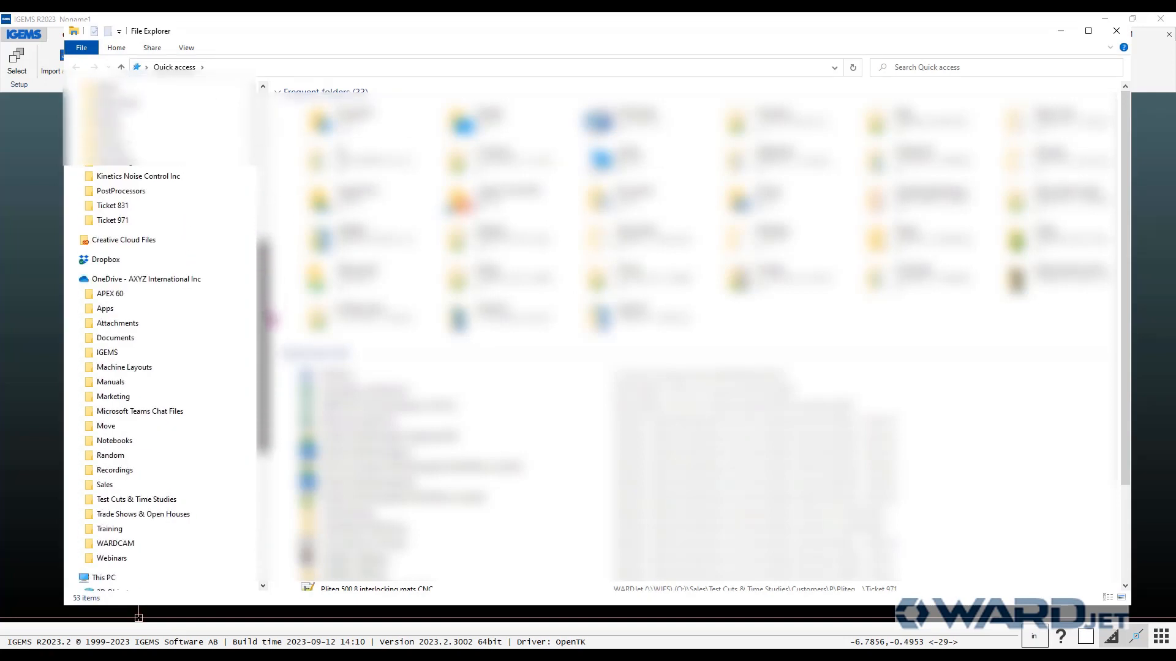
drag(269, 348, 267, 354)
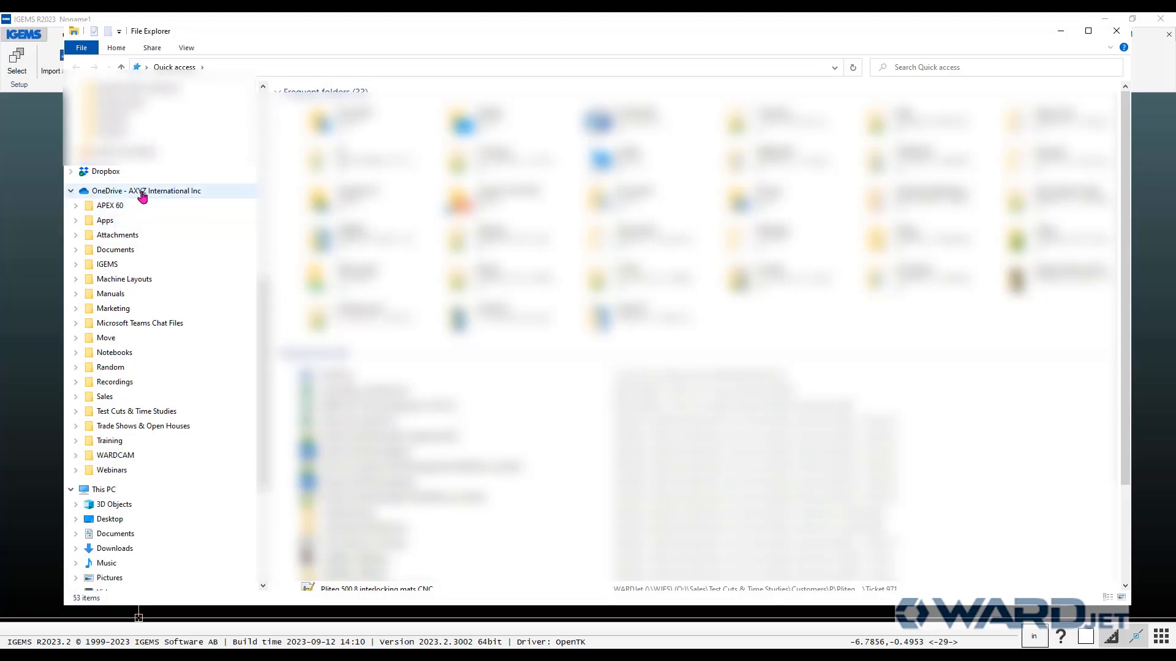
click(142, 193)
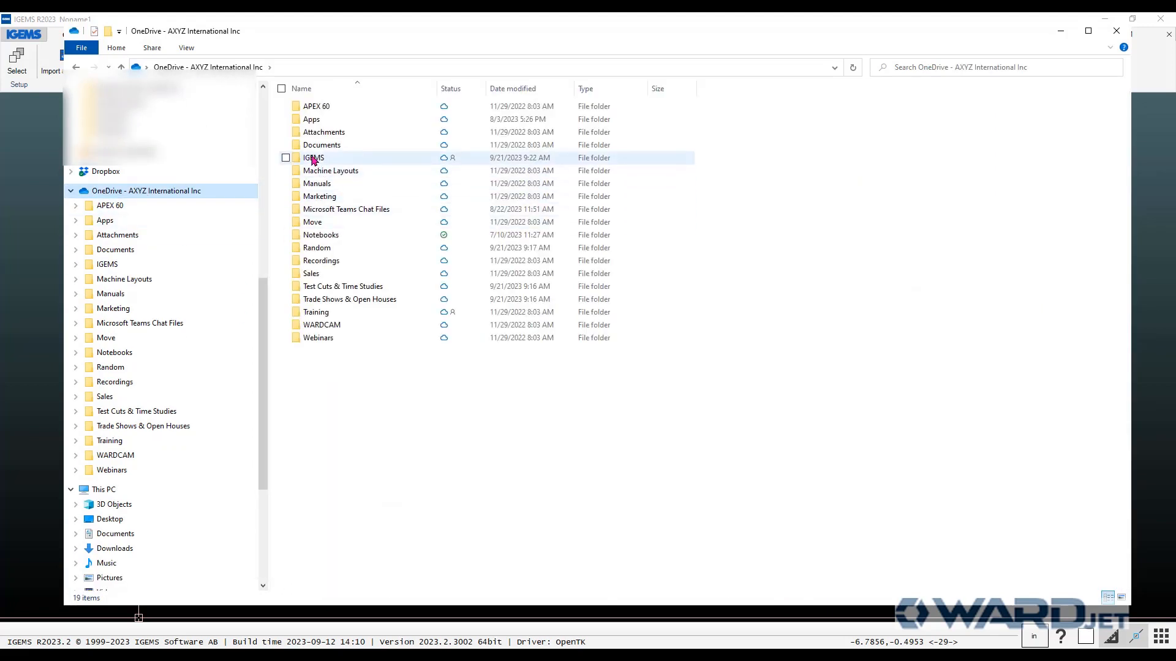
double_click(312, 159)
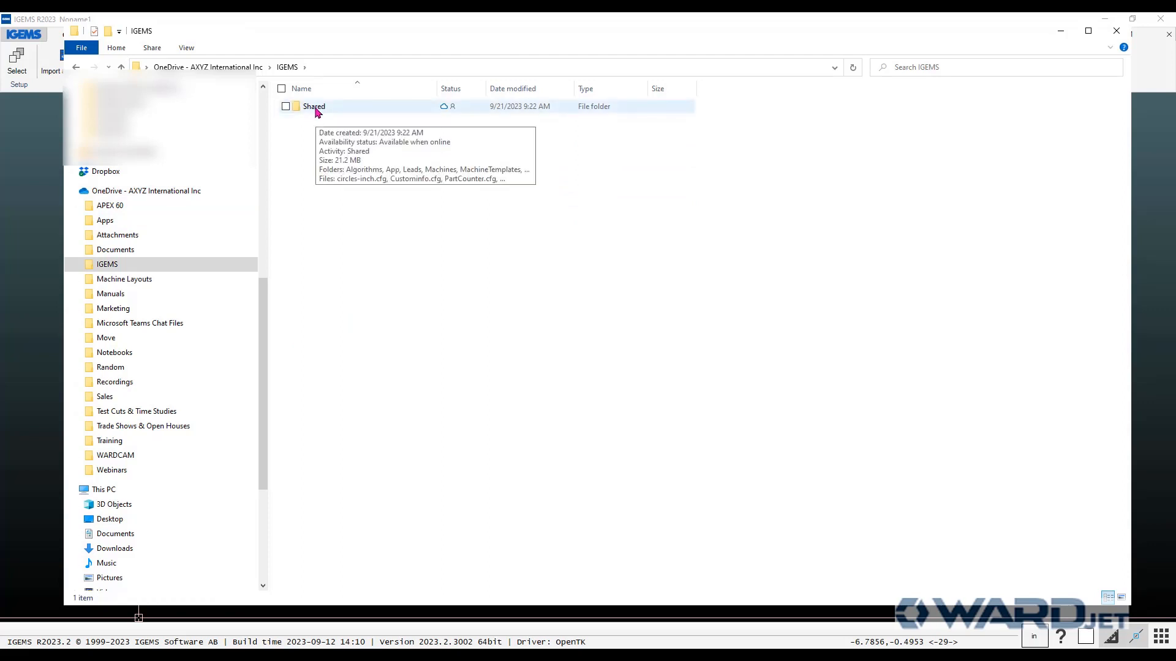
Copy the network path from the OneDrive IGEMS folder's sharing properties and dismiss the properties.
right_click(108, 269)
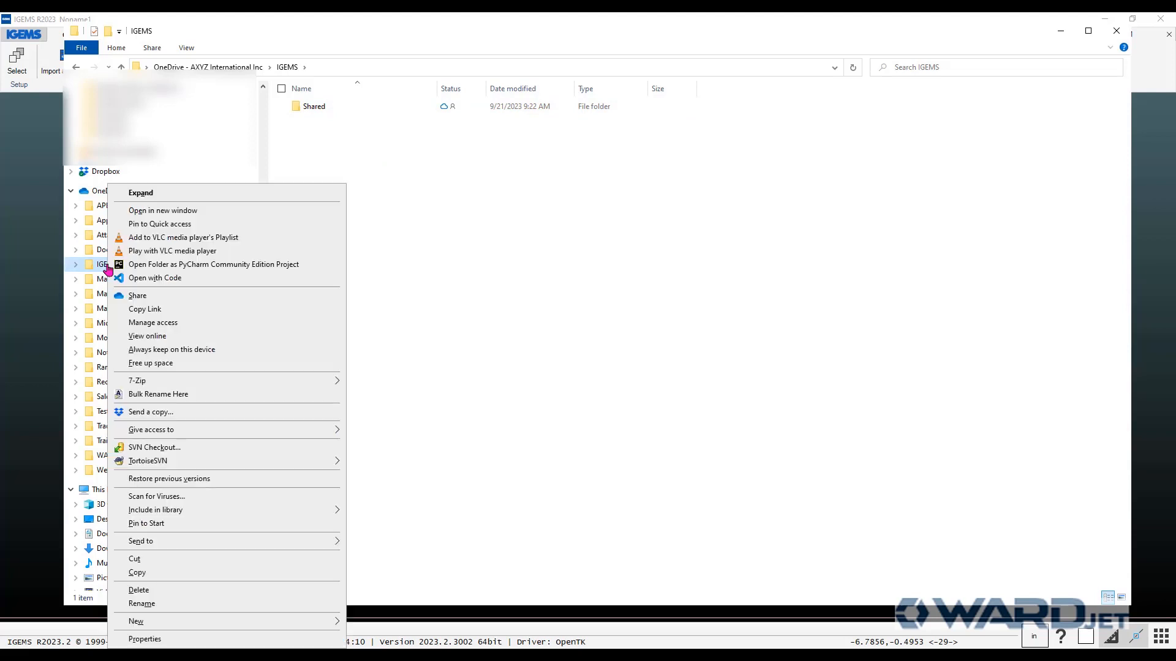
click(147, 640)
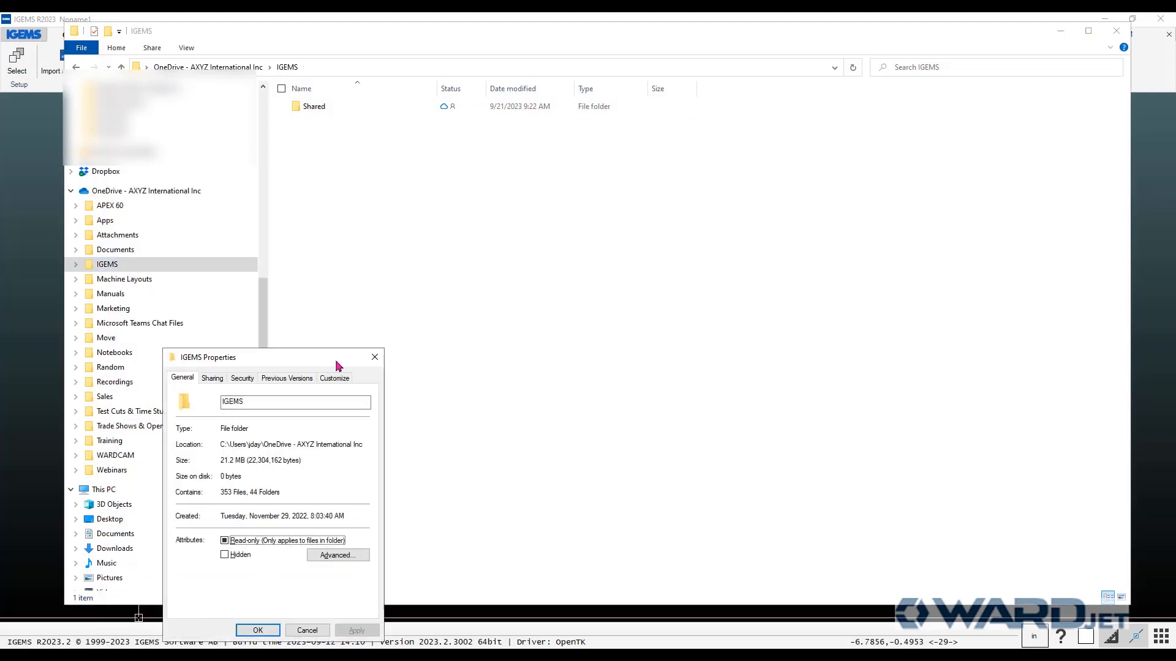
click(213, 379)
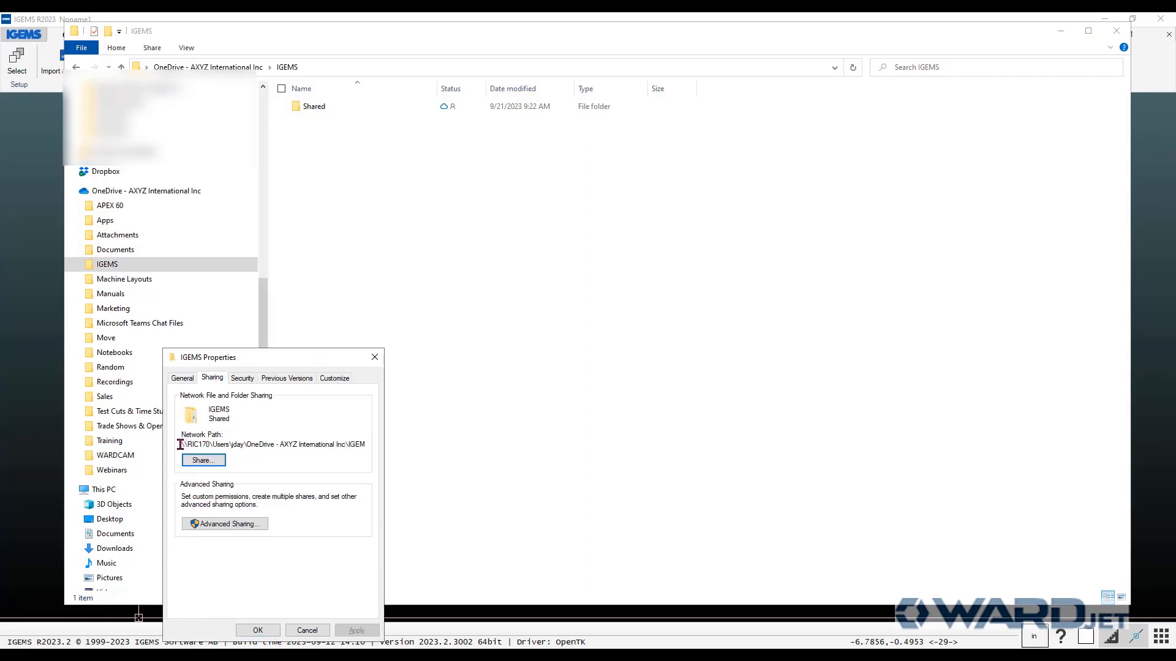
drag(182, 444, 203, 440)
drag(192, 442, 402, 447)
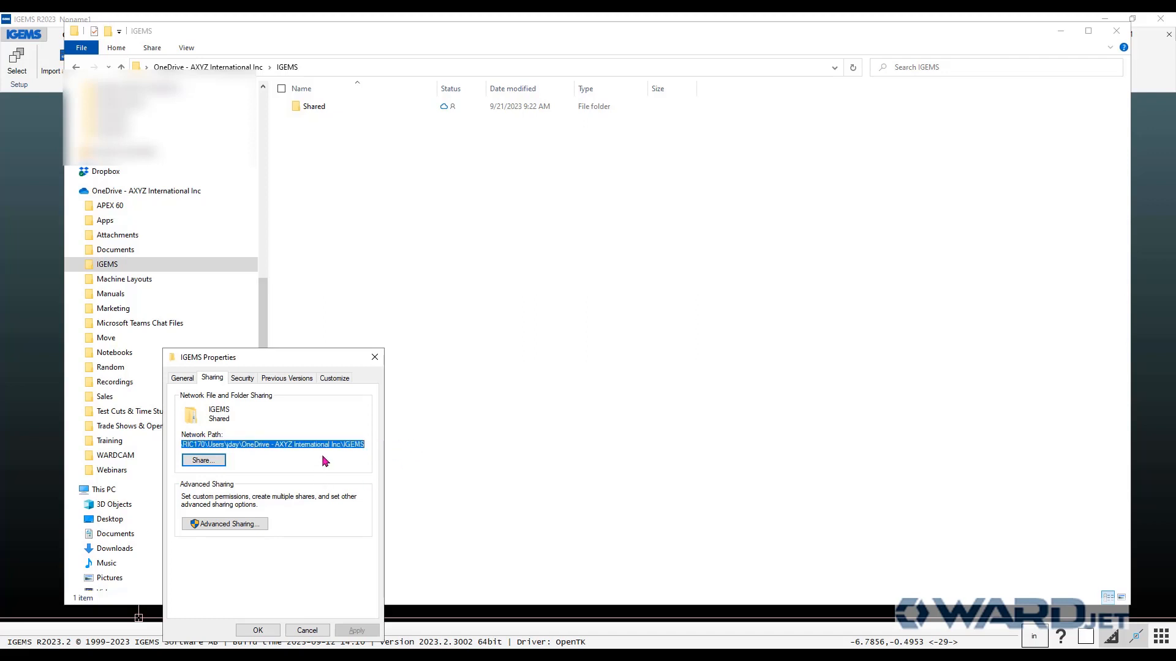
click(301, 630)
Map network drive X: to the copied IGEMS folder path, with reconnection at sign-in, and locate it under This PC.
scroll(262, 428, down, 5)
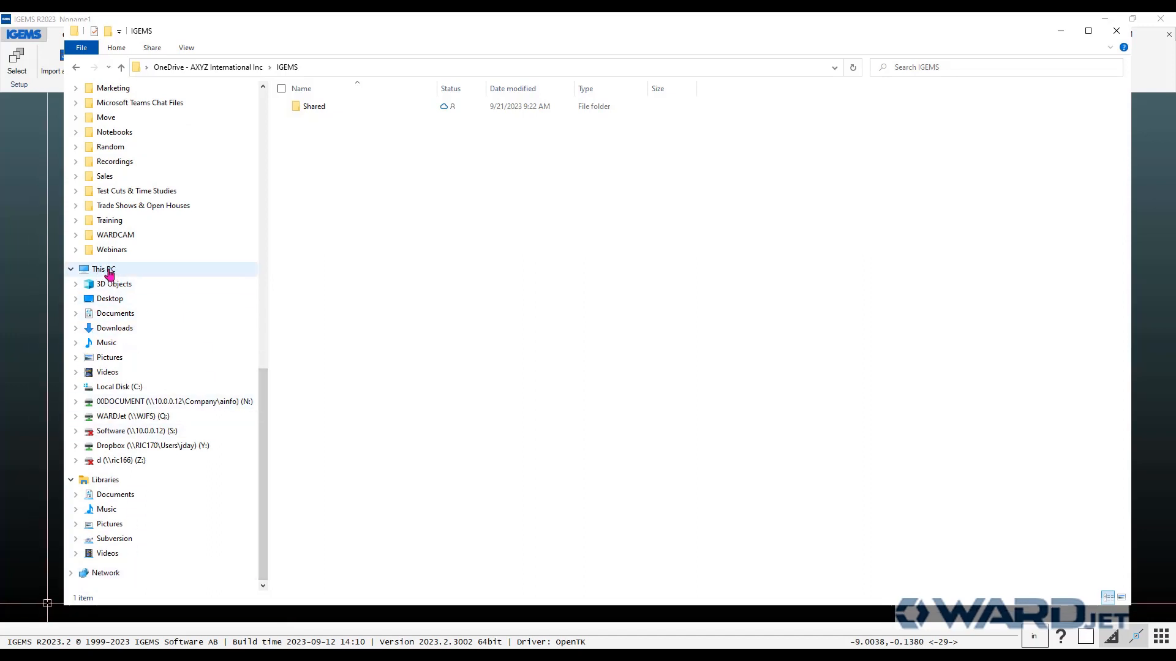
right_click(109, 274)
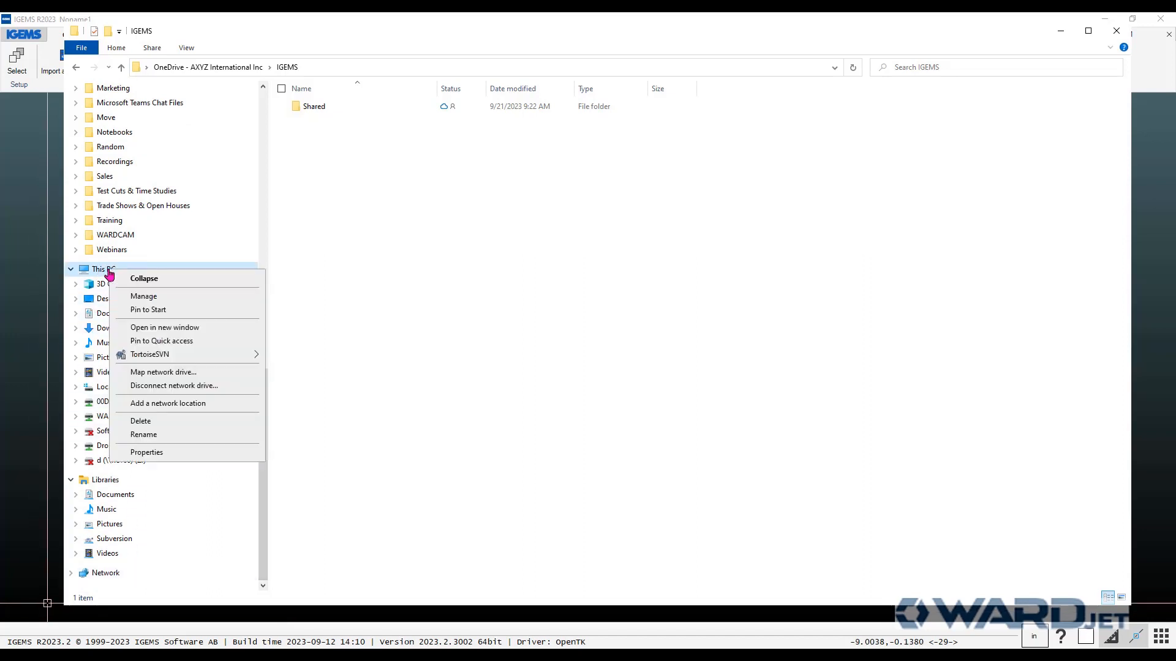
click(161, 374)
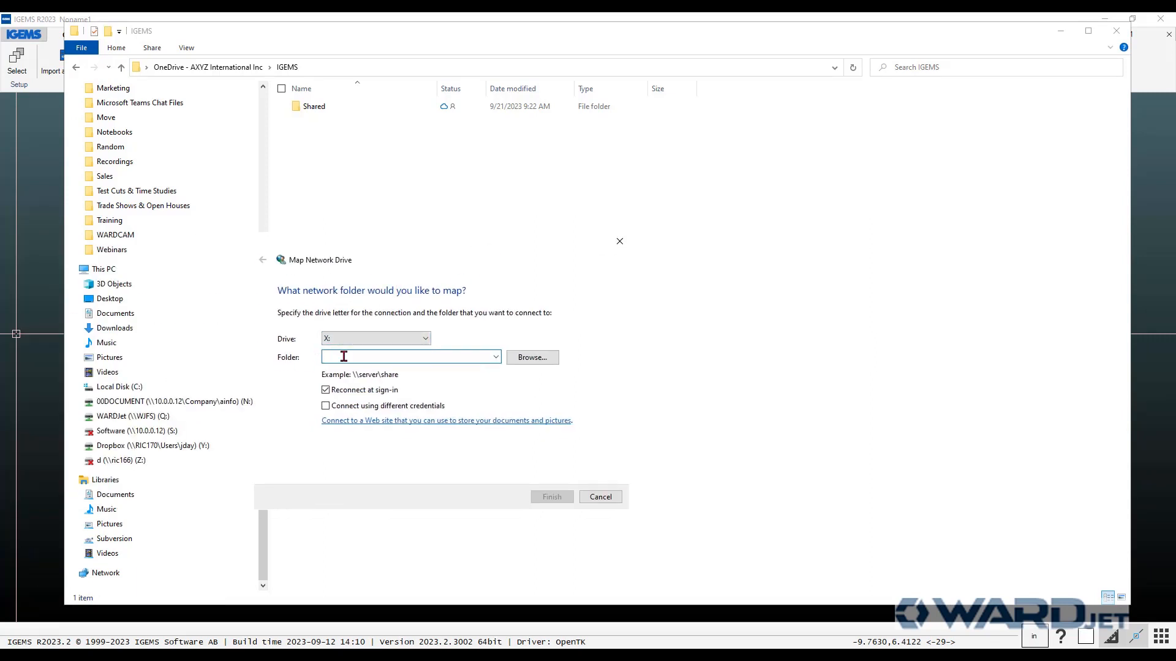
key(ctrl+v)
click(552, 497)
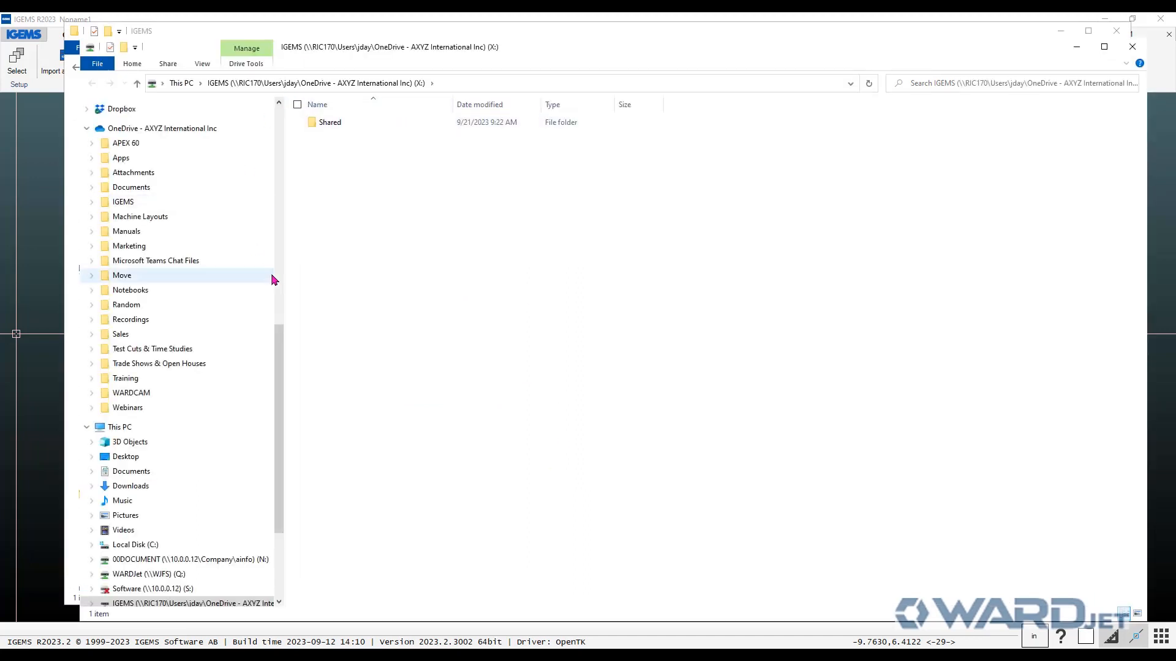
drag(278, 336, 455, 416)
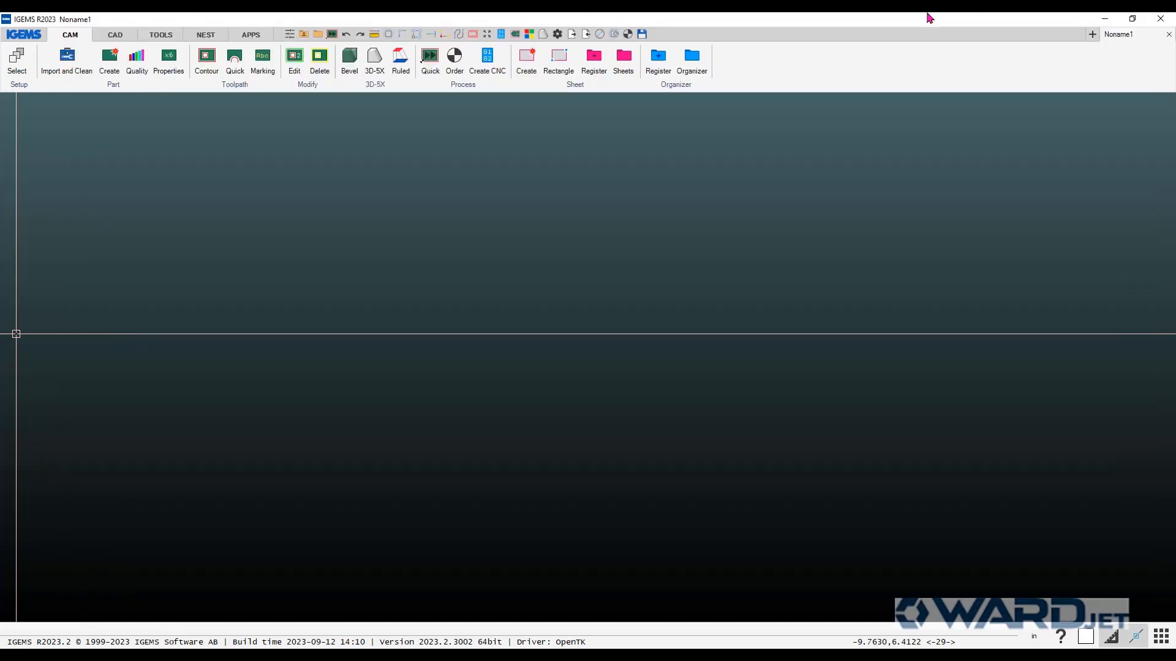
Switch back to IGEMS and set the shared folder in the general preferences to the Shared folder on mapped drive X:.
click(30, 38)
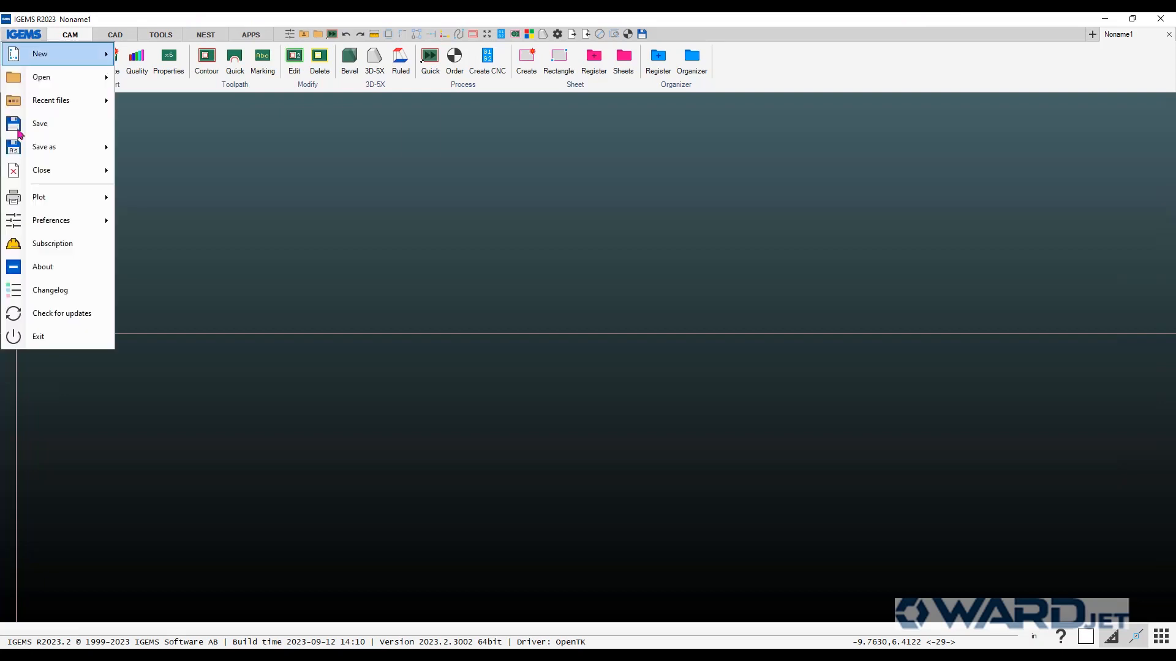
mouse_move(86, 228)
click(136, 232)
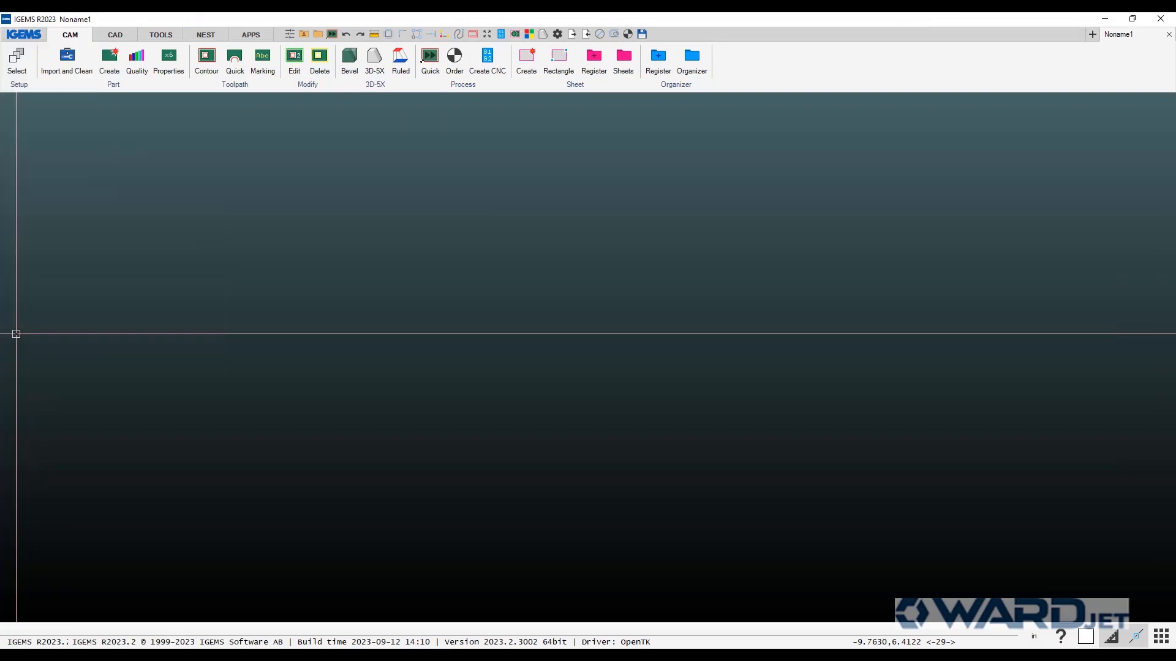
click(570, 190)
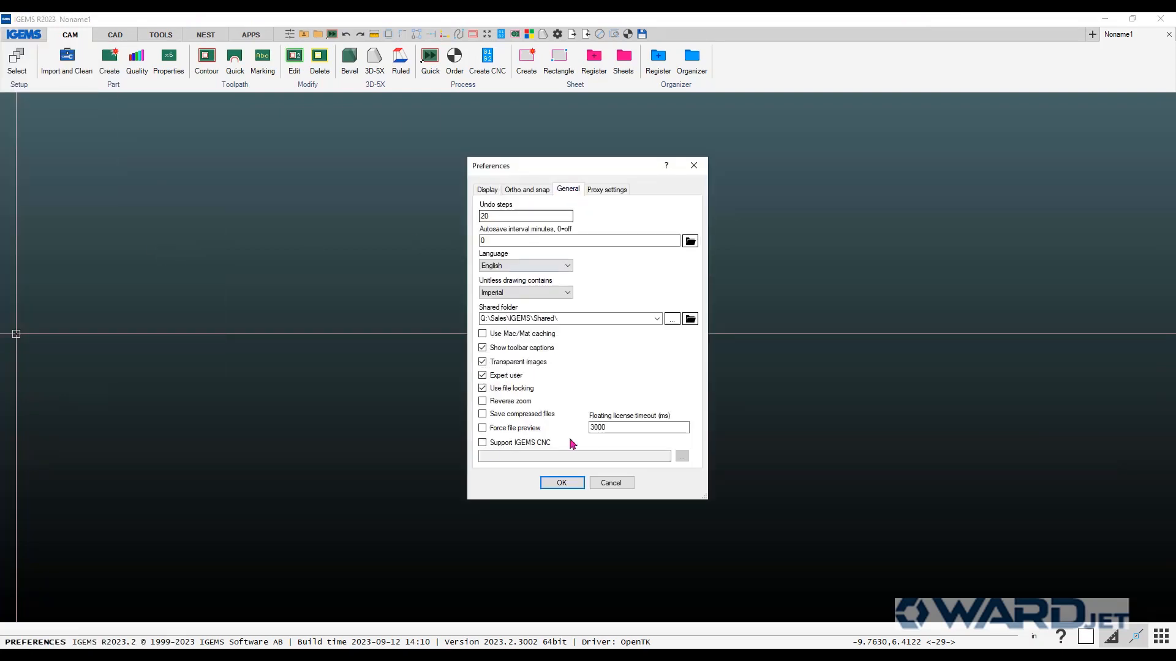
click(672, 318)
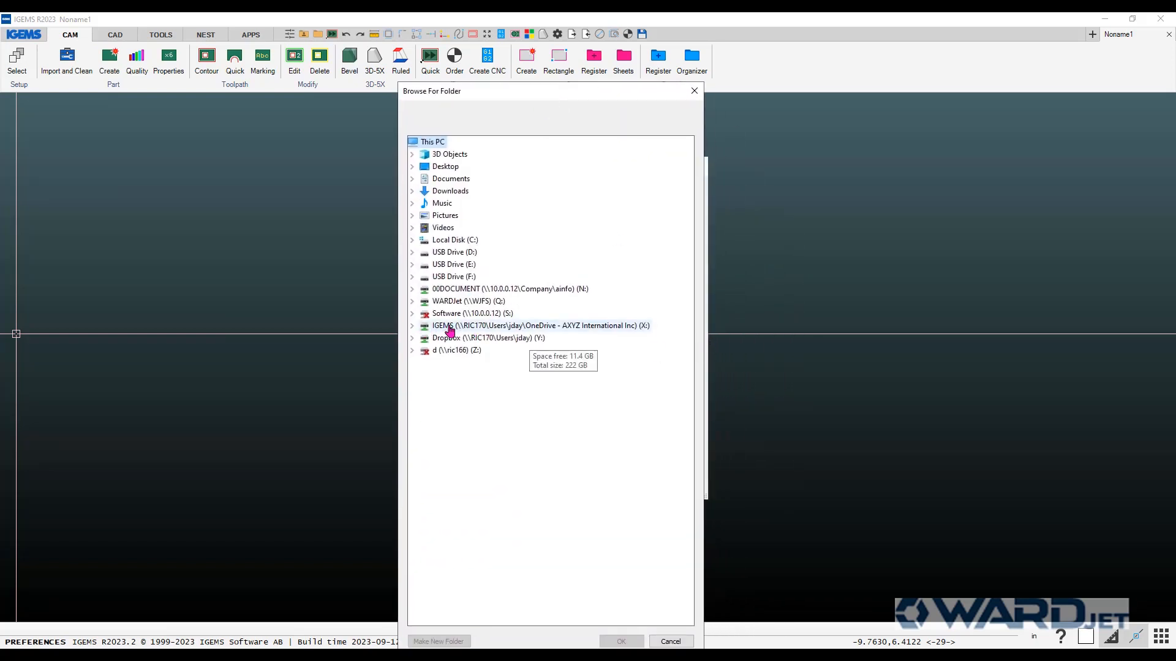
double_click(427, 332)
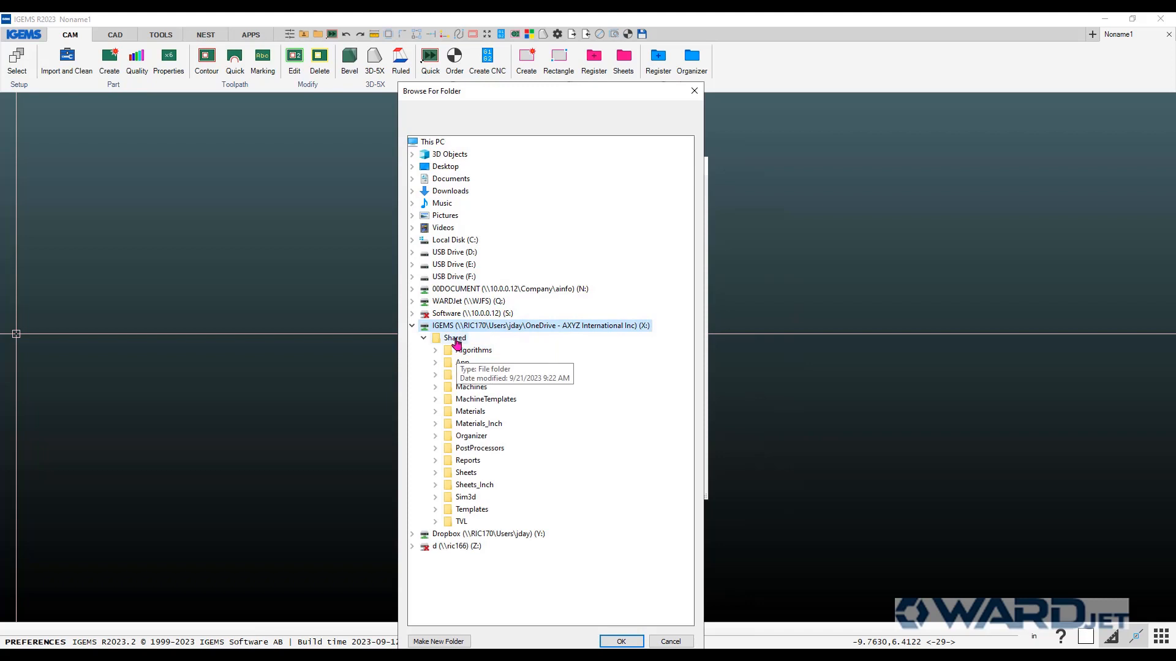
click(454, 338)
click(612, 641)
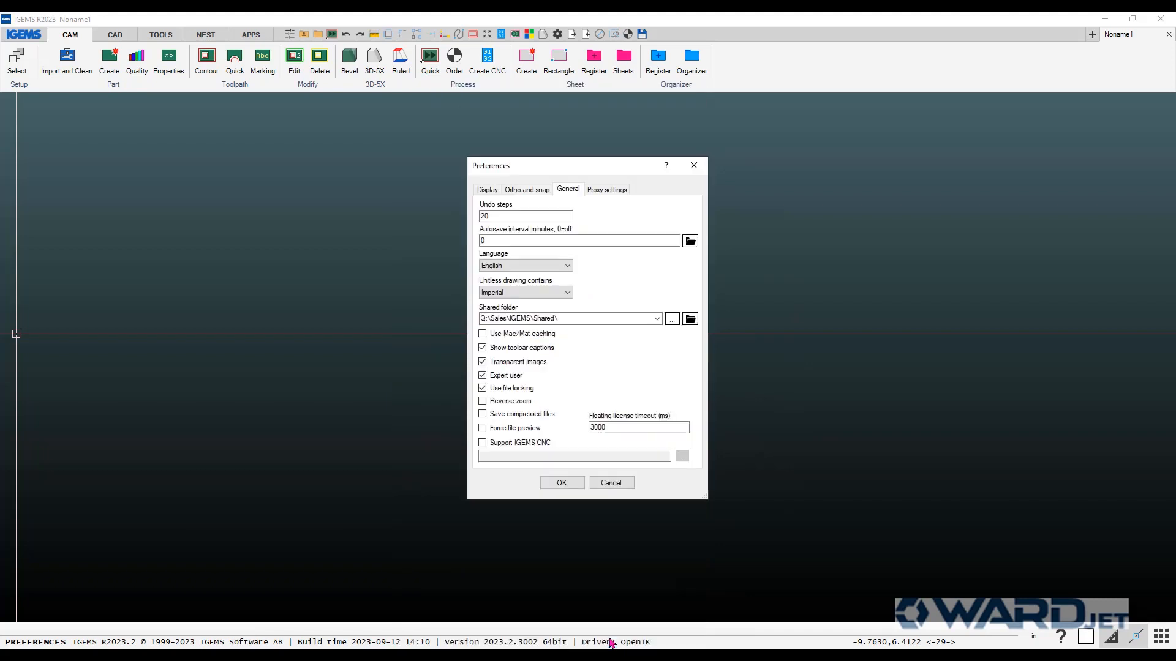
click(560, 482)
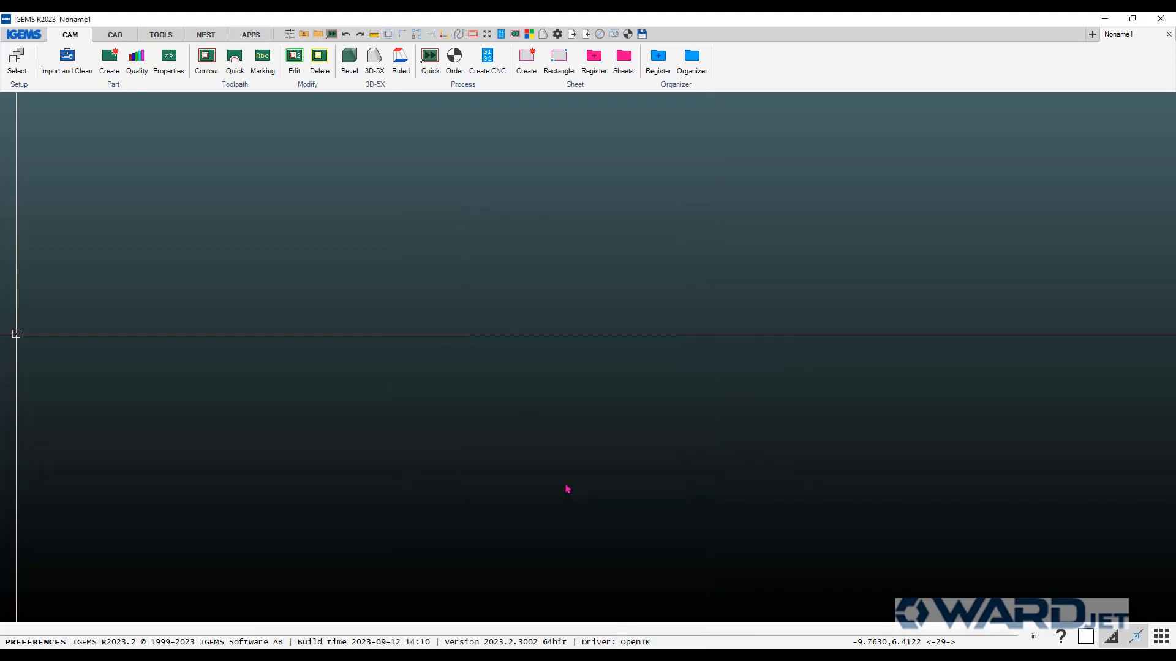